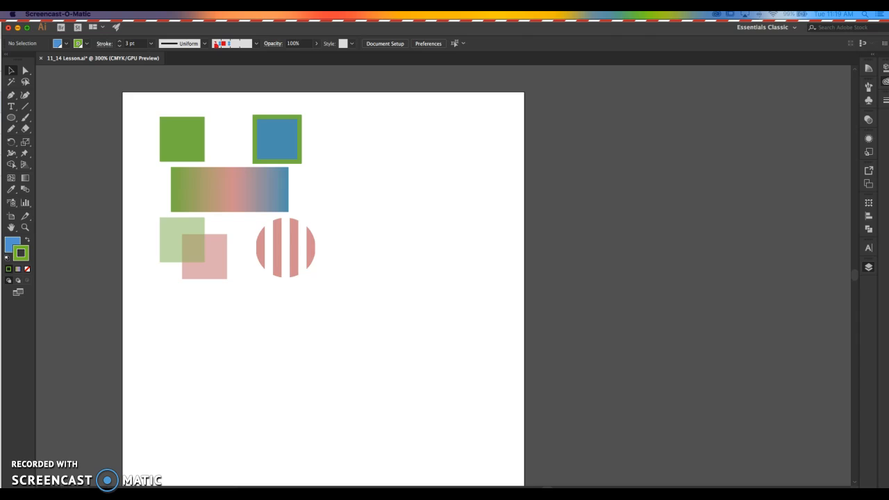
{"action": "left_click", "coordinate": [314, 382]}
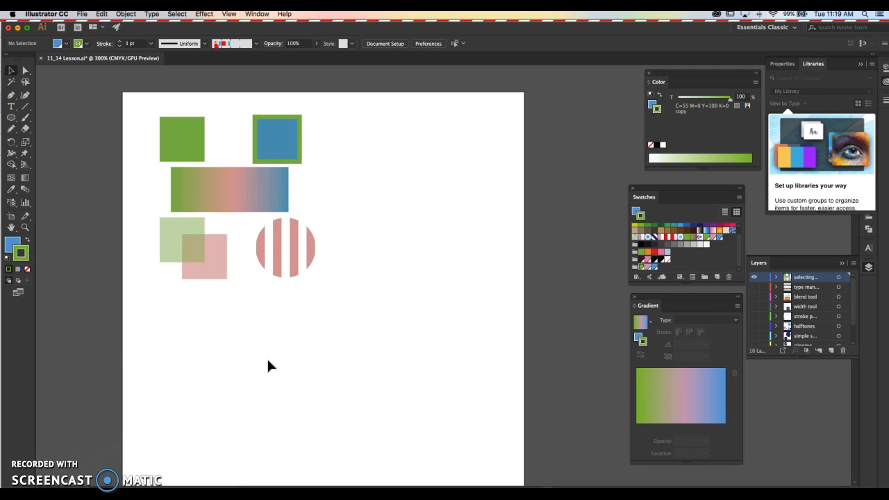
{"action": "left_click", "coordinate": [330, 374]}
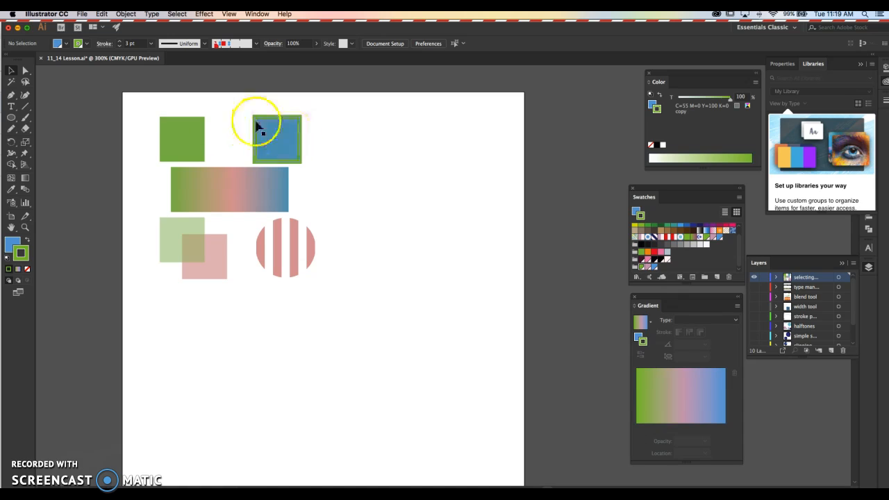
{"action": "left_click", "coordinate": [401, 200]}
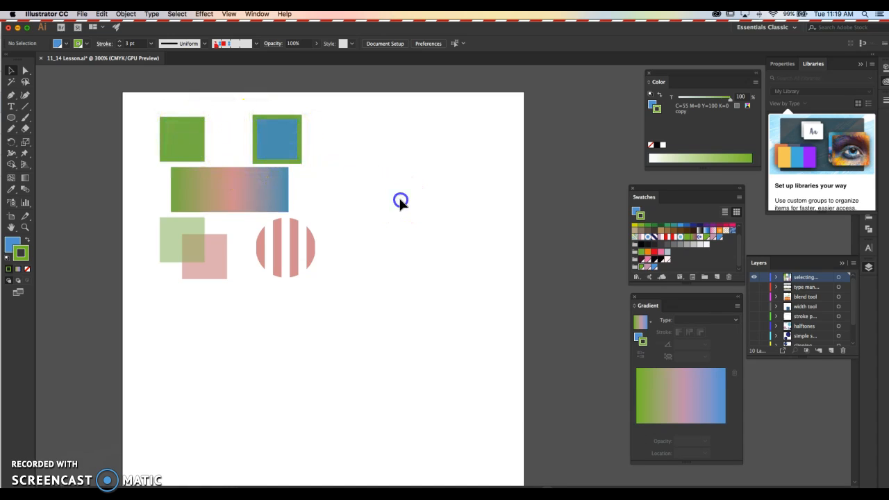
Add a global process color swatch from the top-left green square's fill, and delete that duplicate swatch.
{"action": "left_click", "coordinate": [187, 146]}
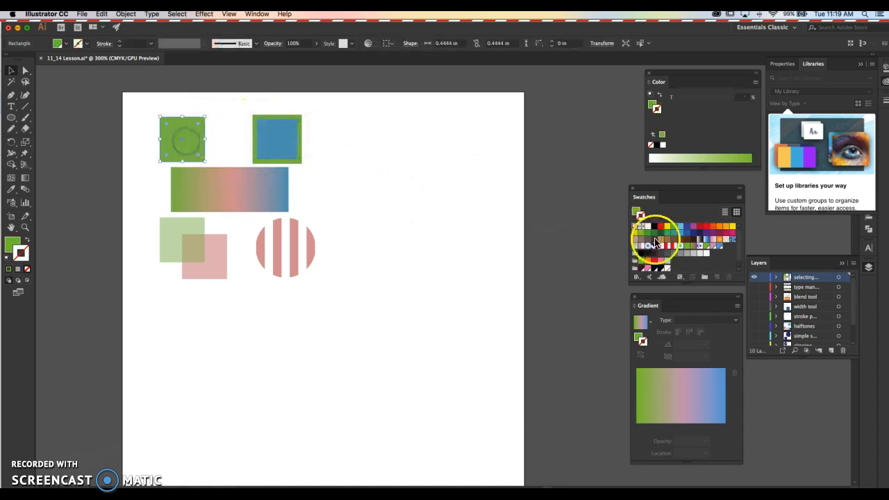
{"action": "left_click", "coordinate": [637, 210]}
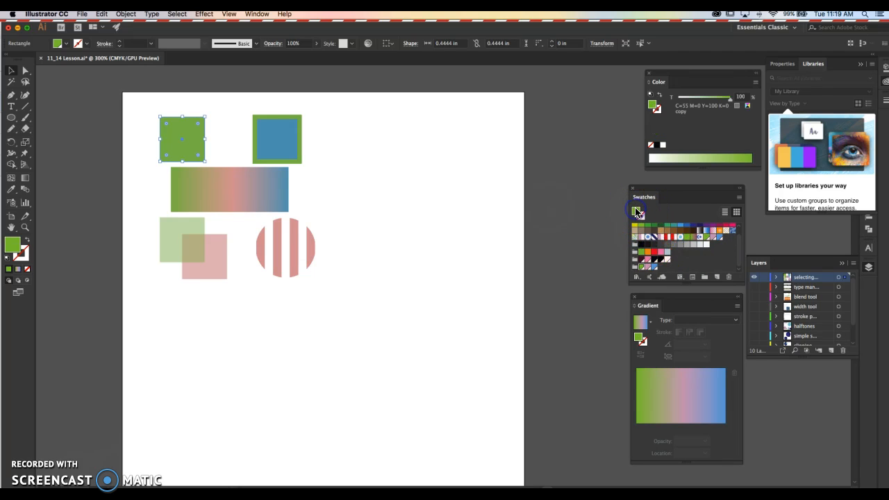
{"action": "left_click", "coordinate": [447, 152]}
{"action": "left_click", "coordinate": [184, 133]}
{"action": "left_click", "coordinate": [717, 278]}
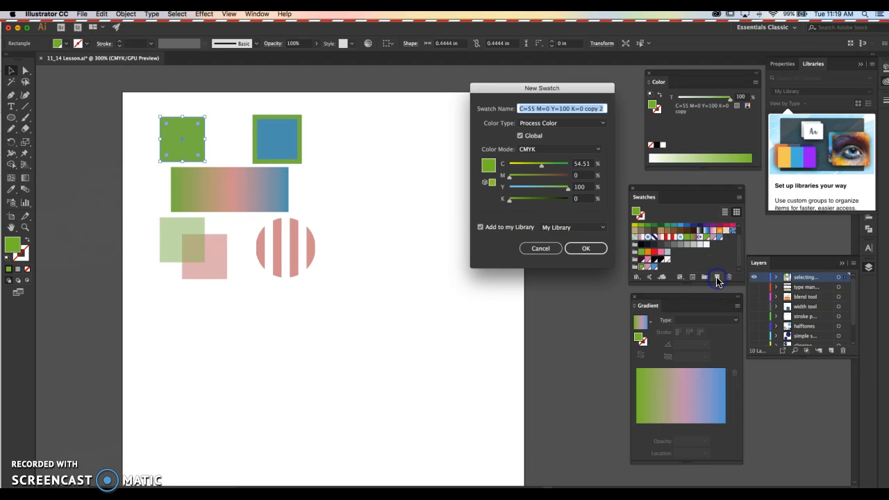
{"action": "left_click", "coordinate": [522, 136]}
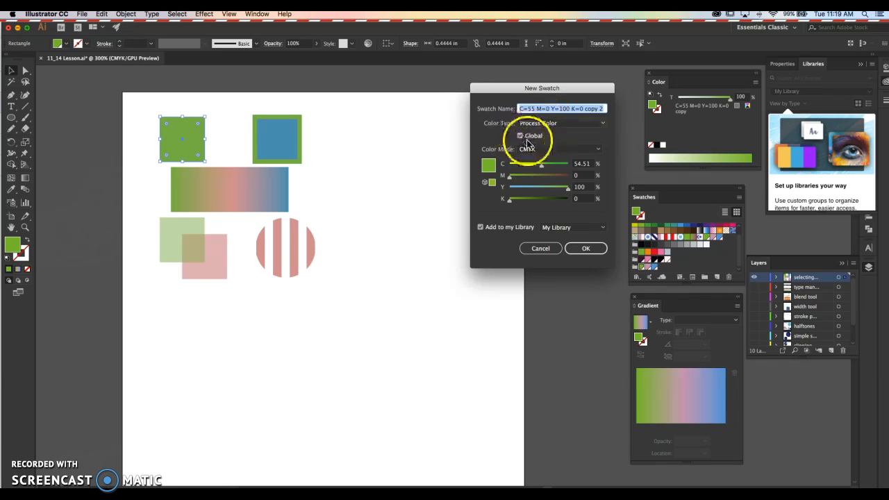
{"action": "left_click", "coordinate": [588, 252]}
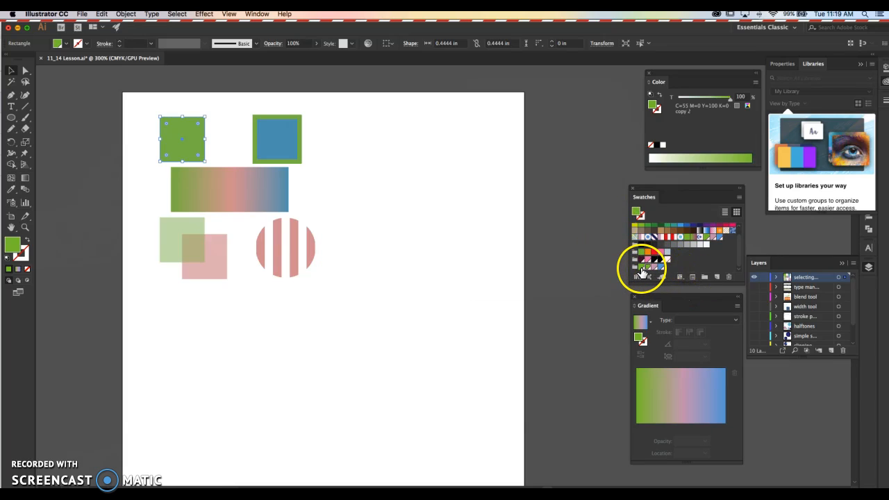
{"action": "left_click_drag", "start_coordinate": [648, 268], "coordinate": [730, 277]}
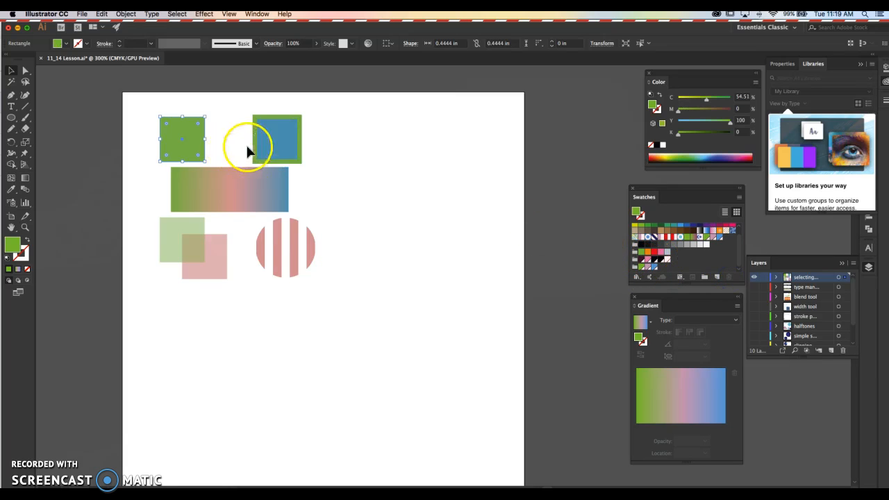
Group the green, pink and blue global swatches into a new named color group created from the selected swatches.
{"action": "left_click", "coordinate": [642, 268]}
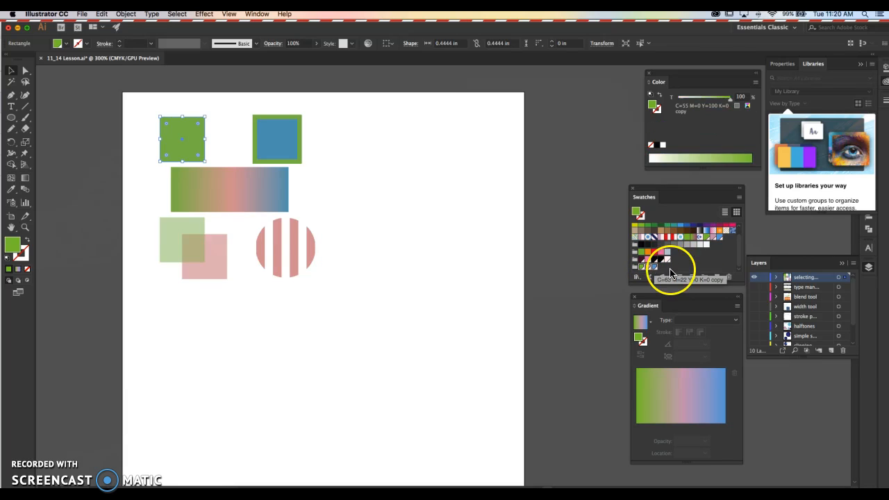
{"action": "left_click", "coordinate": [704, 279]}
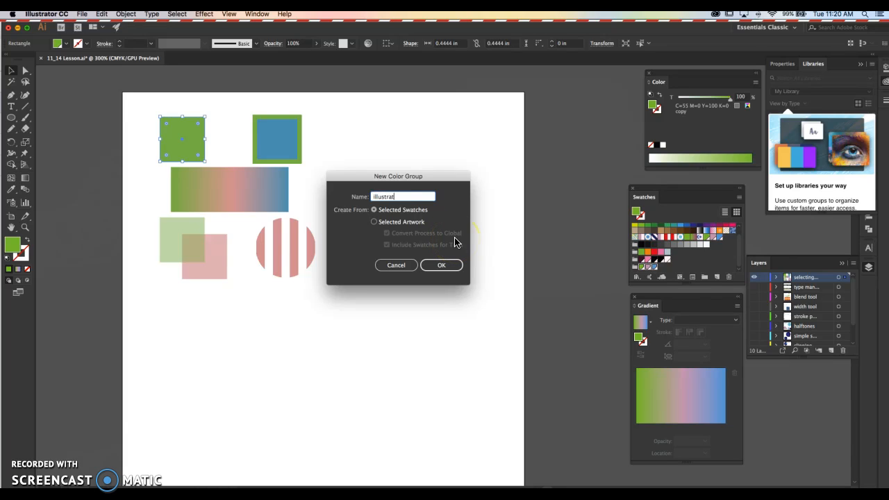
{"action": "key", "text": "Return"}
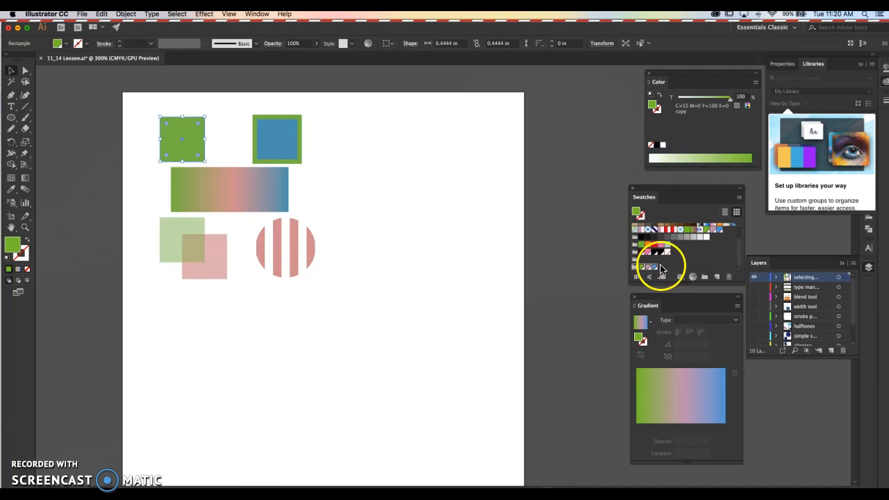
Inspect the fill and stroke colors of the blue square with green outline and the overlapping semi-transparent squares.
{"action": "left_click", "coordinate": [494, 238]}
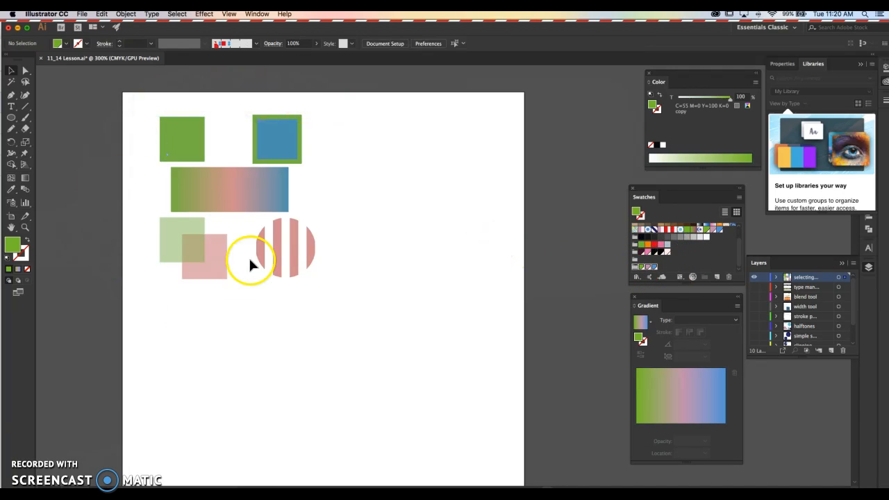
{"action": "left_click", "coordinate": [270, 148]}
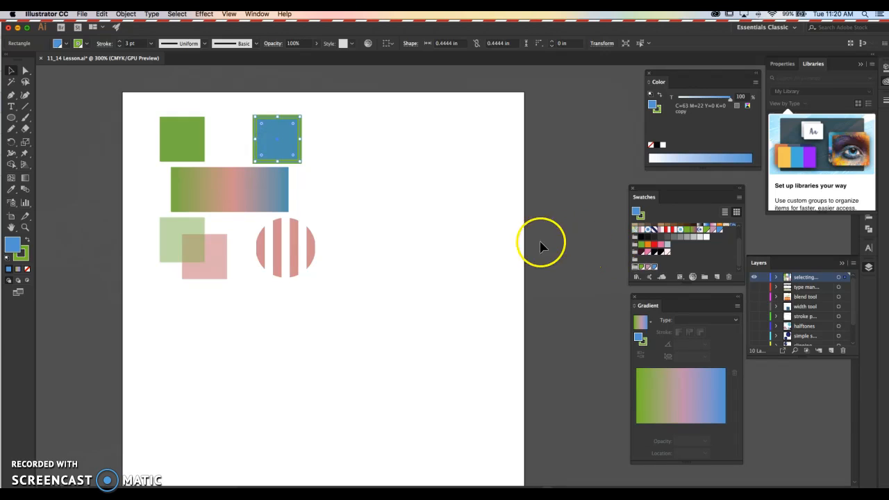
{"action": "left_click", "coordinate": [720, 258]}
{"action": "left_click", "coordinate": [464, 215]}
{"action": "left_click", "coordinate": [278, 155]}
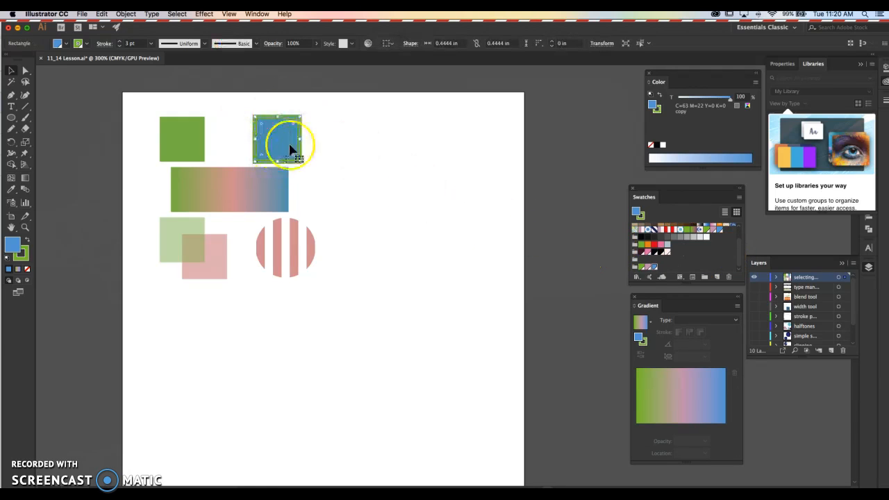
{"action": "left_click", "coordinate": [22, 253]}
{"action": "left_click", "coordinate": [411, 239]}
{"action": "left_click", "coordinate": [212, 269]}
{"action": "left_click", "coordinate": [169, 230]}
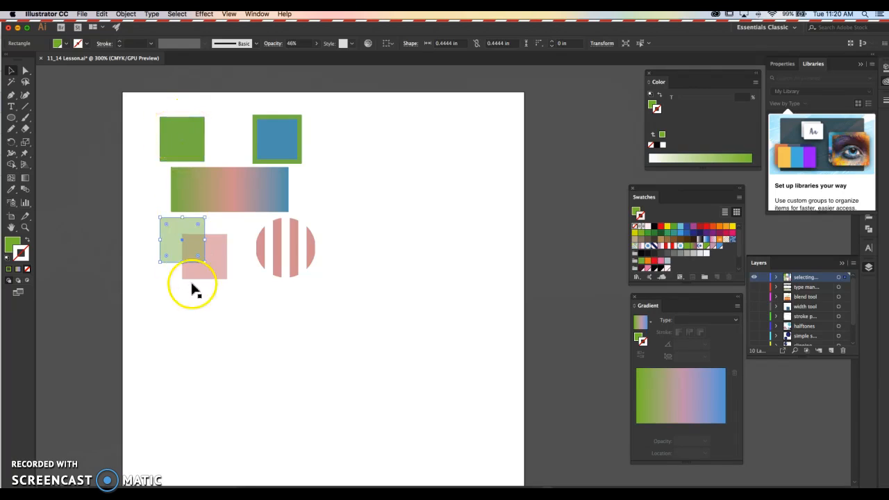
{"action": "left_click", "coordinate": [334, 337]}
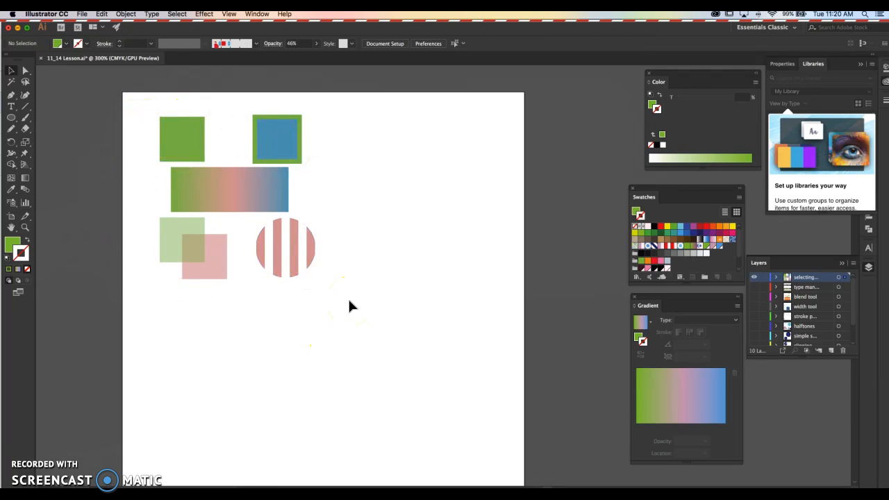
{"action": "left_click", "coordinate": [350, 303]}
Duplicate the whole set of shapes across and down the artboard to make a two-by-two arrangement of copies.
{"action": "left_click", "coordinate": [182, 125]}
{"action": "left_click", "coordinate": [115, 143]}
{"action": "left_click", "coordinate": [317, 292]}
{"action": "left_click_drag", "start_coordinate": [317, 292], "coordinate": [380, 348]}
{"action": "left_click_drag", "start_coordinate": [189, 145], "coordinate": [370, 148]}
{"action": "left_click_drag", "start_coordinate": [143, 93], "coordinate": [524, 332]}
{"action": "left_click_drag", "start_coordinate": [466, 131], "coordinate": [464, 314]}
{"action": "left_click", "coordinate": [562, 308]}
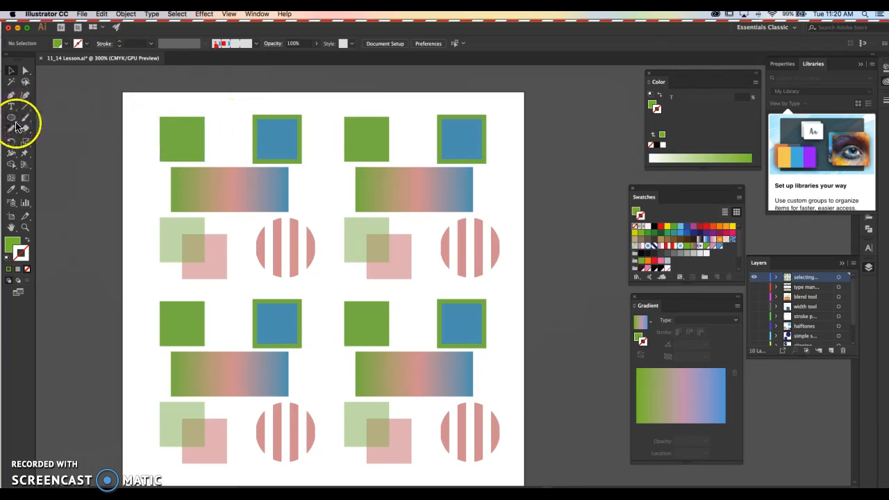
Use the Magic Wand to select all matching green squares, outlined blue squares, striped circles and pink squares in turn.
{"action": "left_click", "coordinate": [11, 83]}
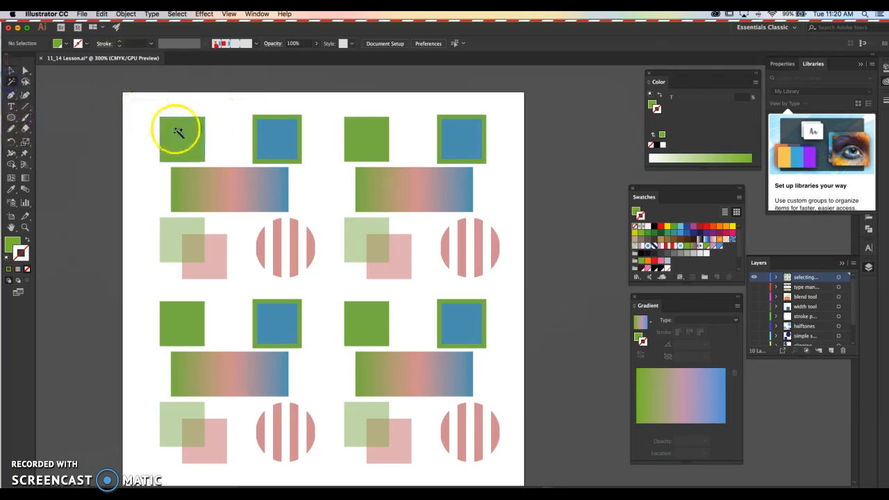
{"action": "left_click", "coordinate": [196, 131]}
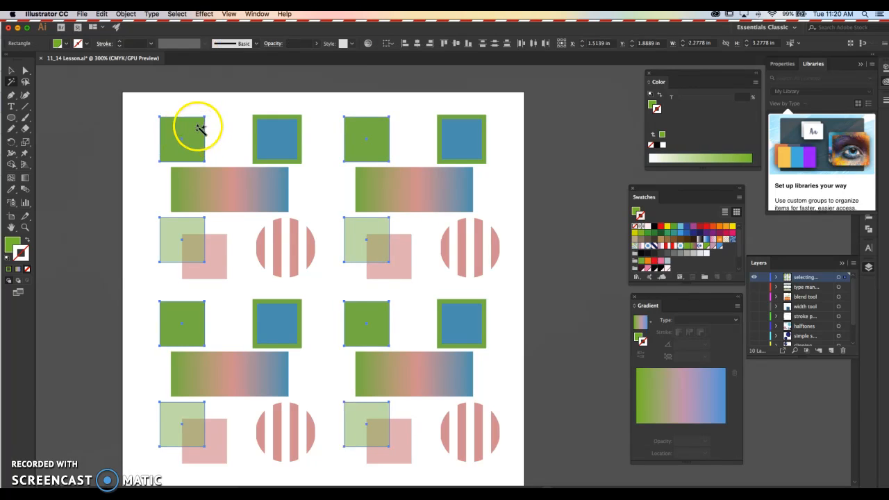
{"action": "left_click", "coordinate": [283, 130]}
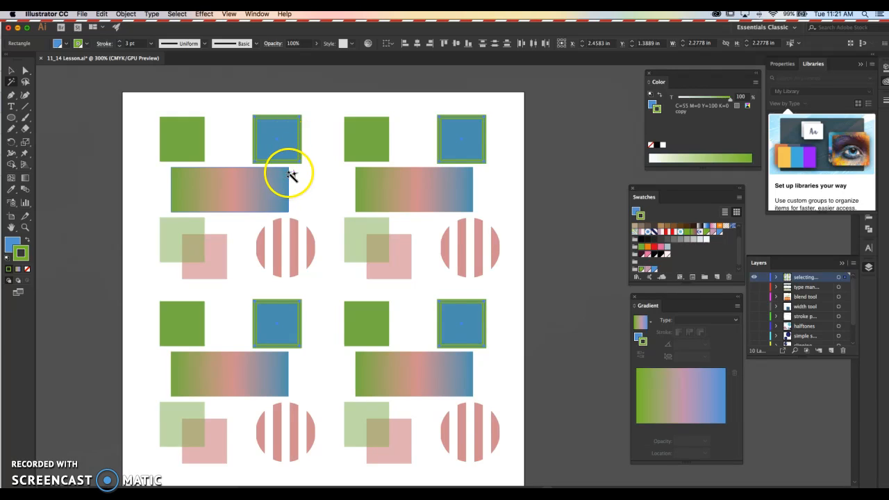
{"action": "left_click", "coordinate": [299, 250]}
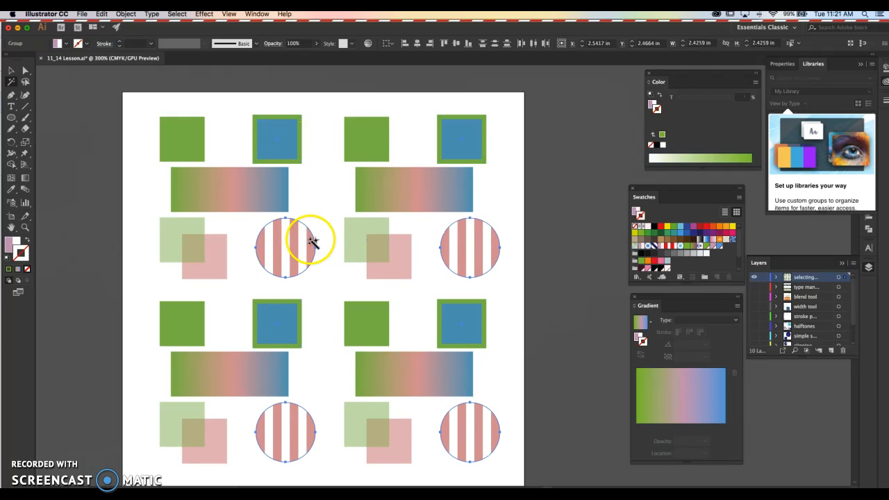
{"action": "left_click", "coordinate": [218, 275]}
{"action": "left_click", "coordinate": [218, 275]}
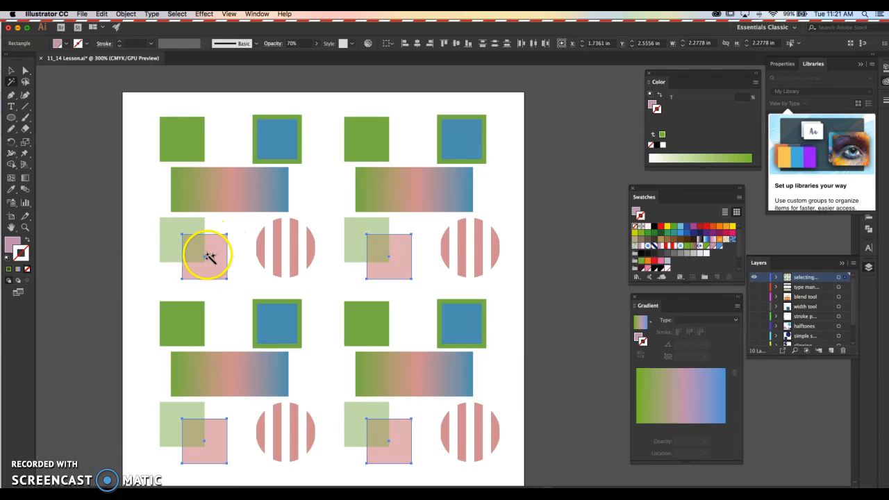
Select every green-filled square with the Magic Wand, clear it, and try selecting only the upper-left pink square with the Selection tool.
{"action": "left_click", "coordinate": [13, 244]}
{"action": "left_click", "coordinate": [188, 227]}
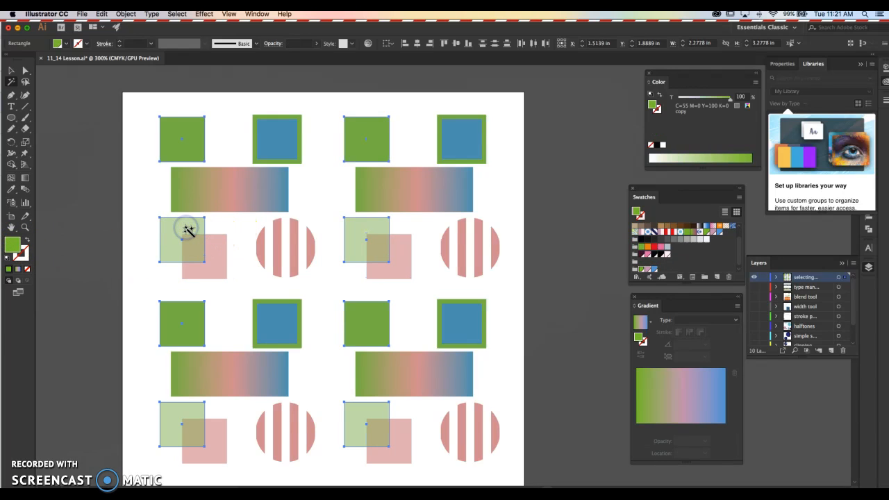
{"action": "left_click", "coordinate": [119, 226]}
{"action": "key", "text": "v"}
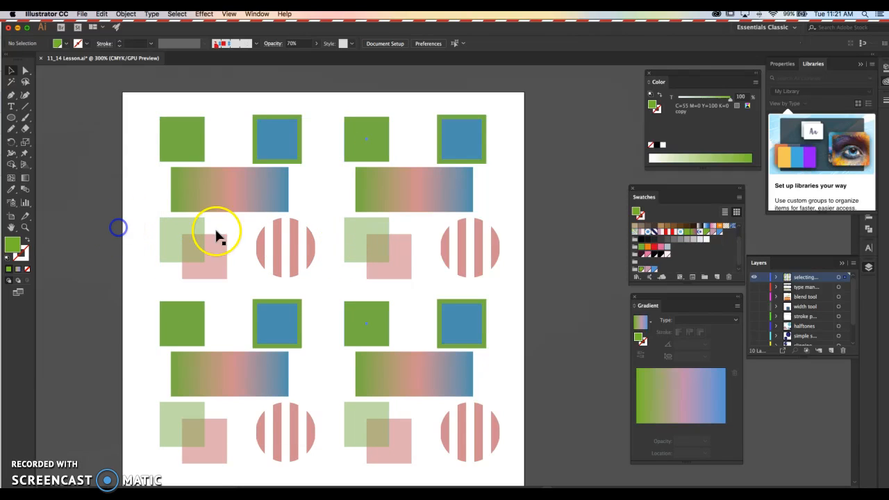
{"action": "left_click", "coordinate": [224, 255]}
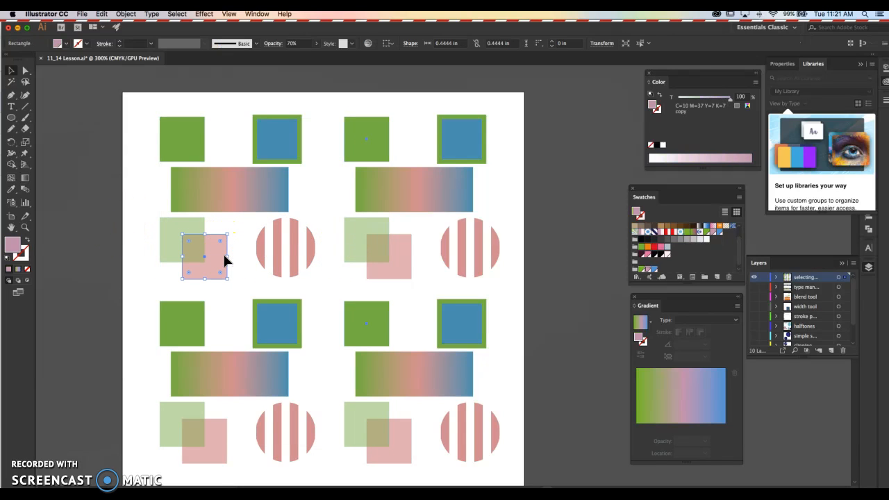
{"action": "left_click", "coordinate": [108, 217]}
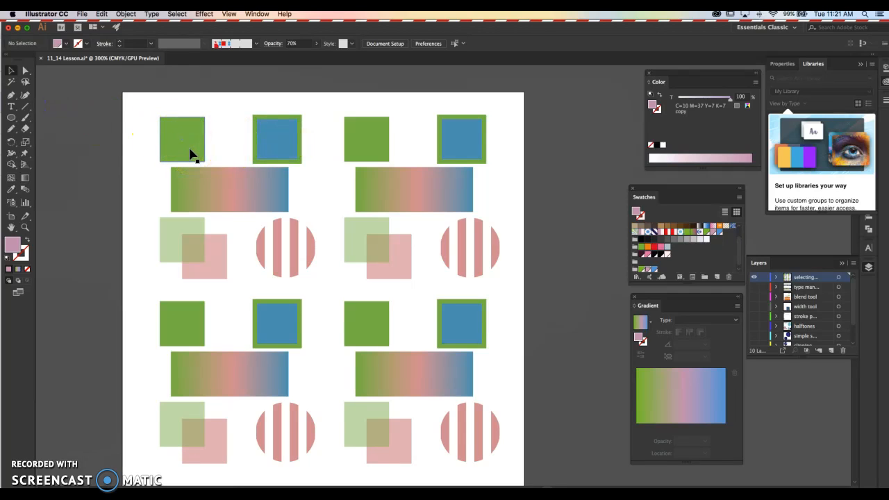
Select all objects with the same fill and stroke as the upper-left blue square with green outline.
{"action": "left_click", "coordinate": [278, 163]}
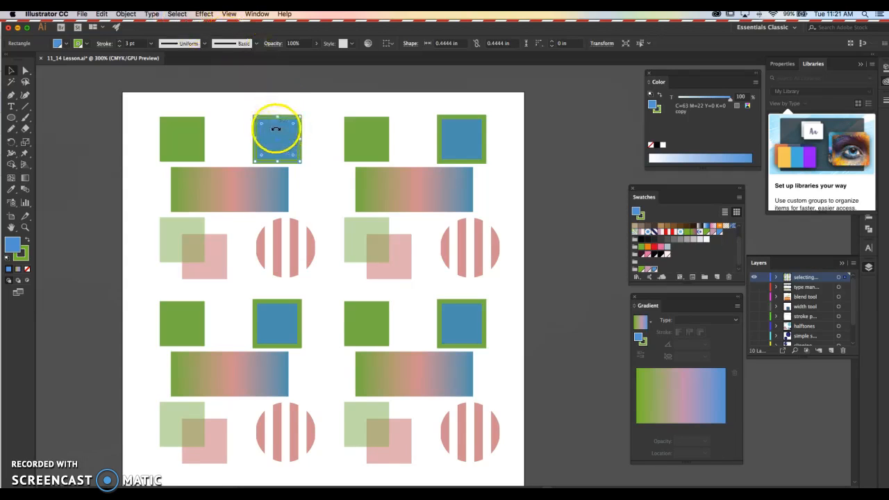
{"action": "left_click", "coordinate": [177, 14]}
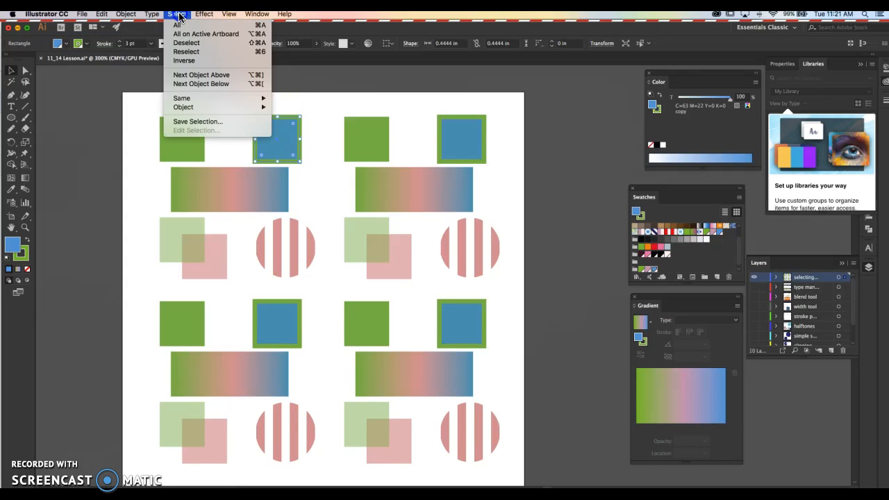
{"action": "mouse_move", "coordinate": [202, 100]}
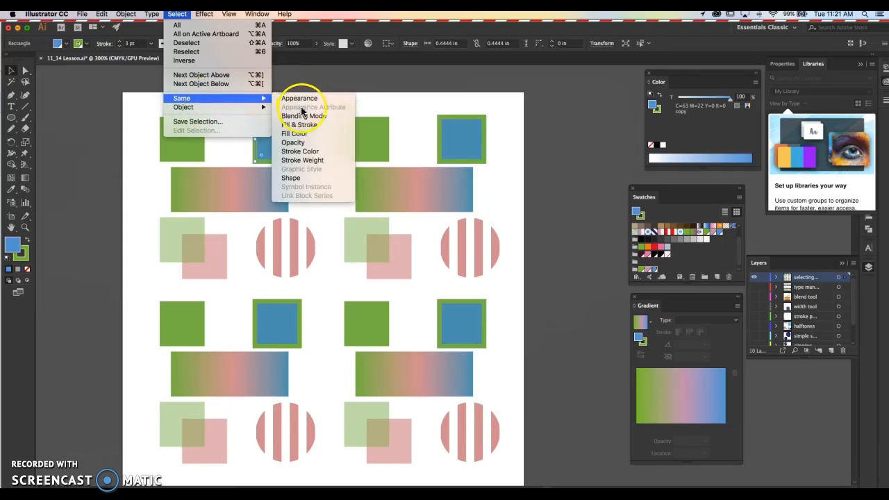
{"action": "left_click", "coordinate": [307, 144]}
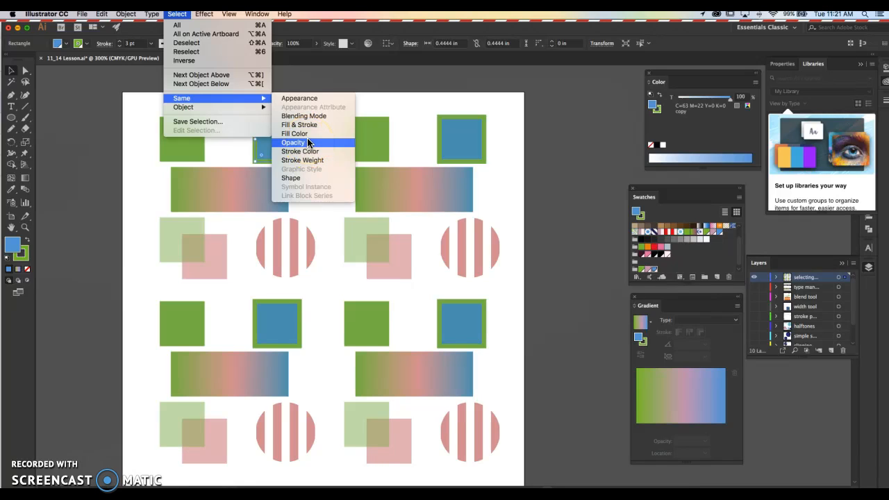
{"action": "left_click", "coordinate": [304, 125]}
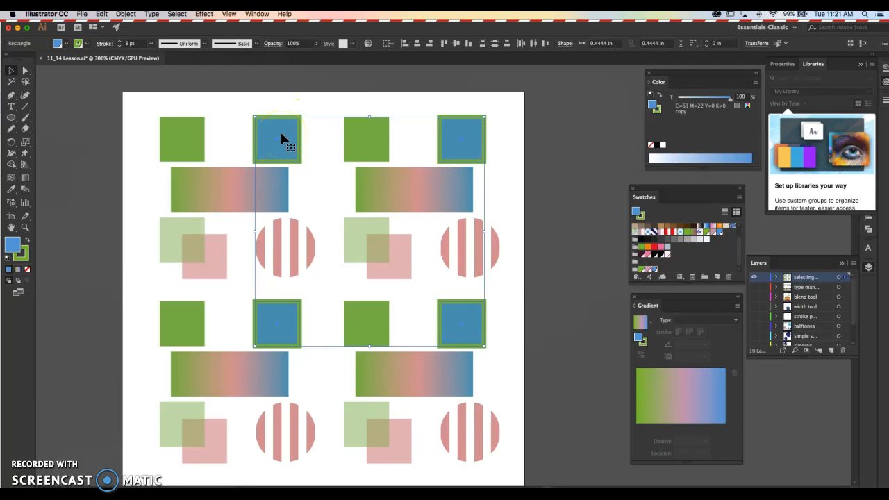
Use the Magic Wand on the upper-left semi-transparent green square to select all objects sharing its green fill.
{"action": "left_click", "coordinate": [167, 248]}
{"action": "left_click", "coordinate": [177, 239]}
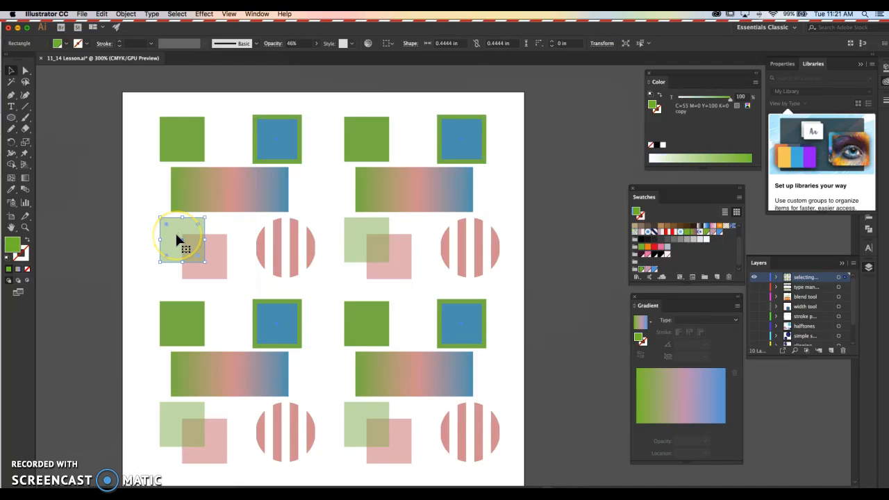
{"action": "left_click", "coordinate": [11, 82]}
{"action": "left_click", "coordinate": [177, 244]}
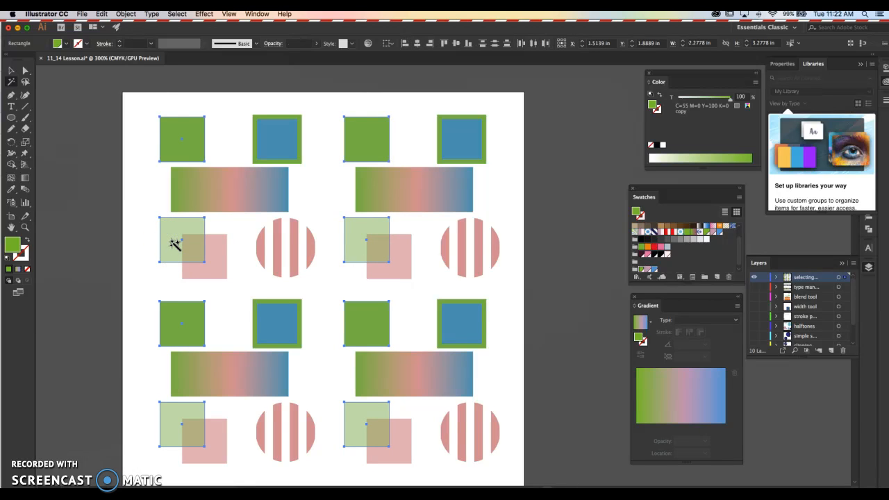
Select all objects with the same opacity as the upper-left semi-transparent green square, and clear the selection.
{"action": "left_click", "coordinate": [11, 70]}
{"action": "left_click", "coordinate": [72, 95]}
{"action": "left_click", "coordinate": [165, 247]}
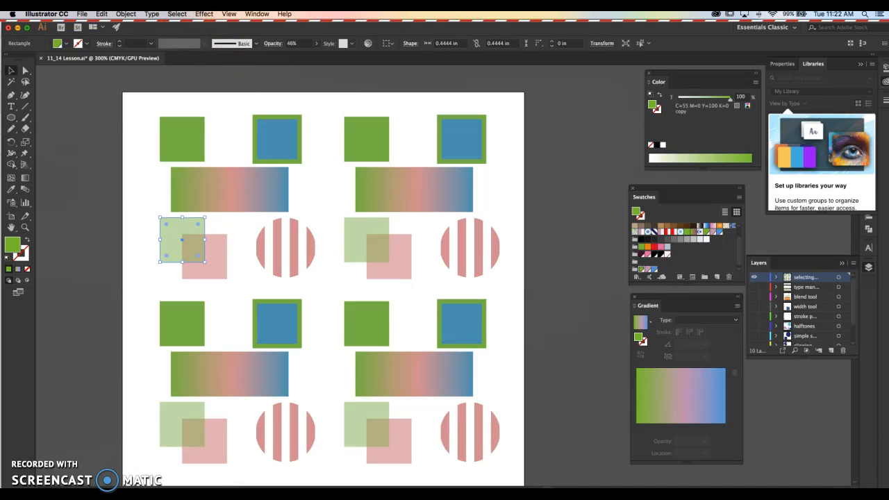
{"action": "left_click", "coordinate": [176, 14]}
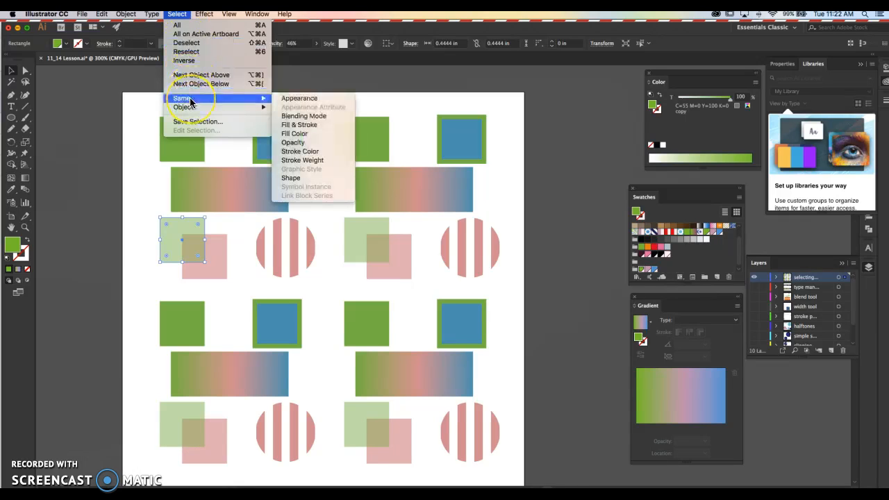
{"action": "left_click", "coordinate": [321, 144]}
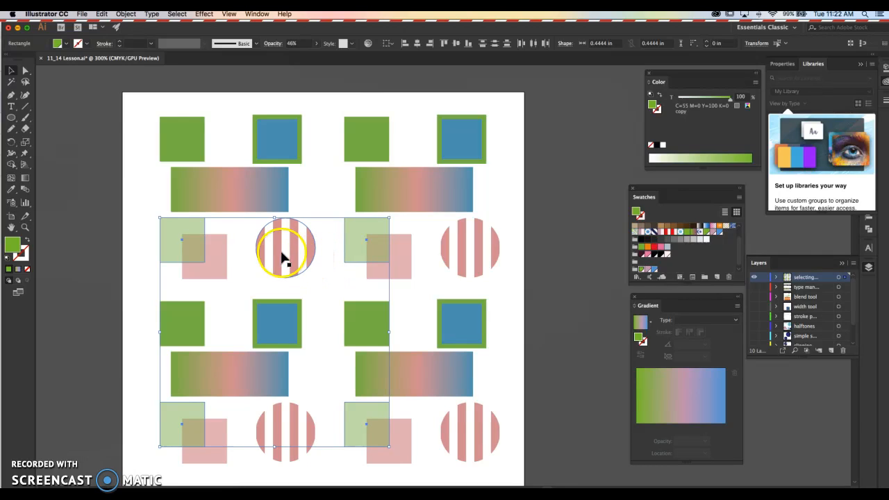
{"action": "left_click", "coordinate": [85, 252]}
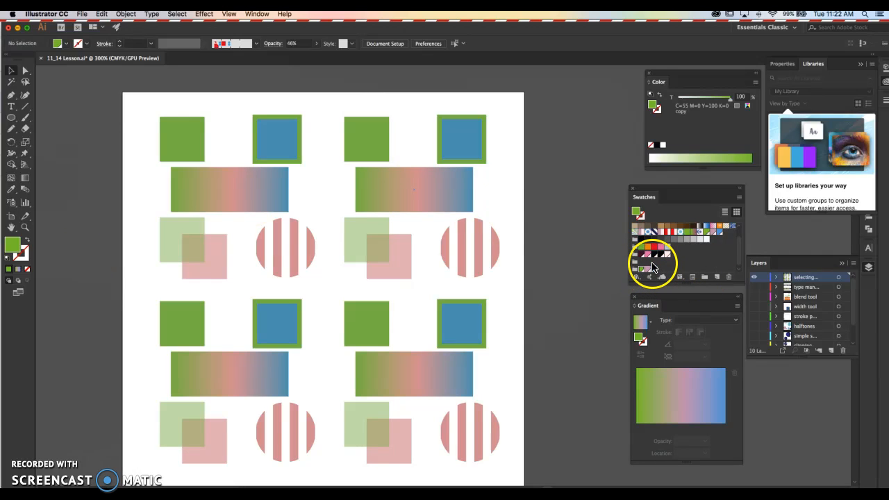
Inspect the fills of the upper-left gradient rectangle and the upper-right striped circle against the global colour swatches.
{"action": "scroll", "coordinate": [658, 266], "scroll_direction": "down", "scroll_amount": 1}
{"action": "left_click", "coordinate": [576, 173]}
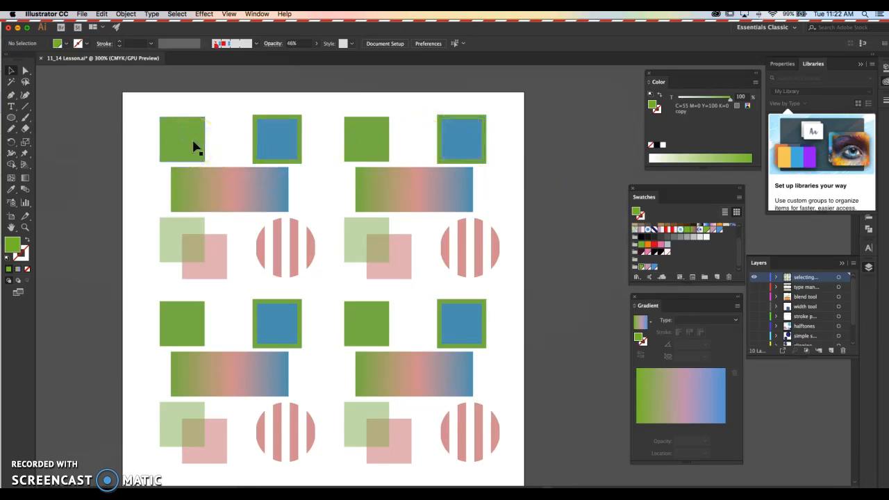
{"action": "left_click", "coordinate": [240, 187]}
{"action": "left_click", "coordinate": [405, 209]}
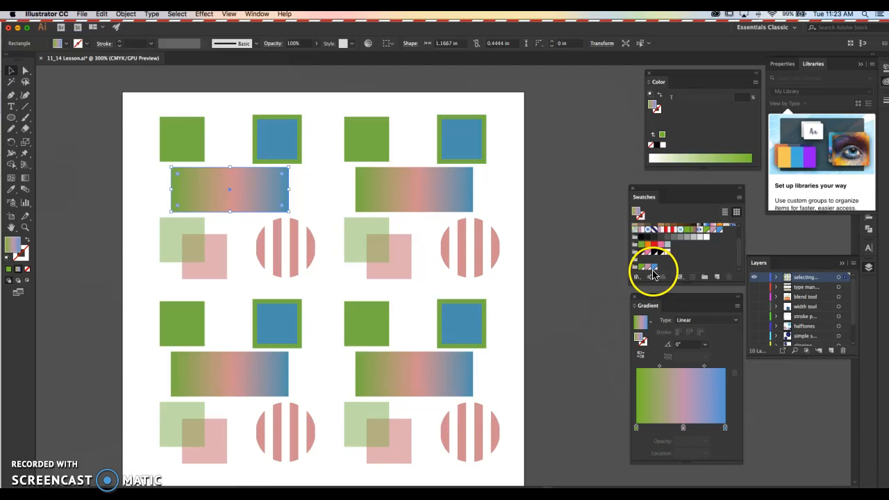
{"action": "left_click", "coordinate": [552, 242]}
{"action": "left_click", "coordinate": [485, 248]}
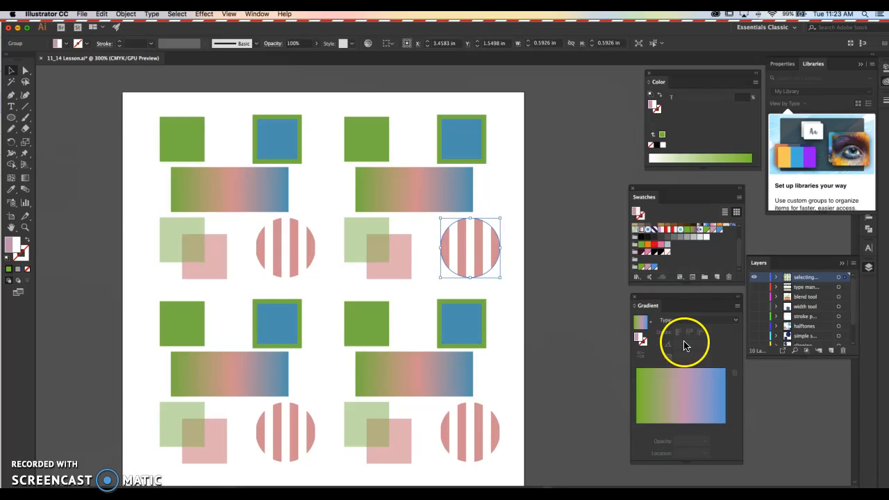
{"action": "left_click", "coordinate": [532, 197]}
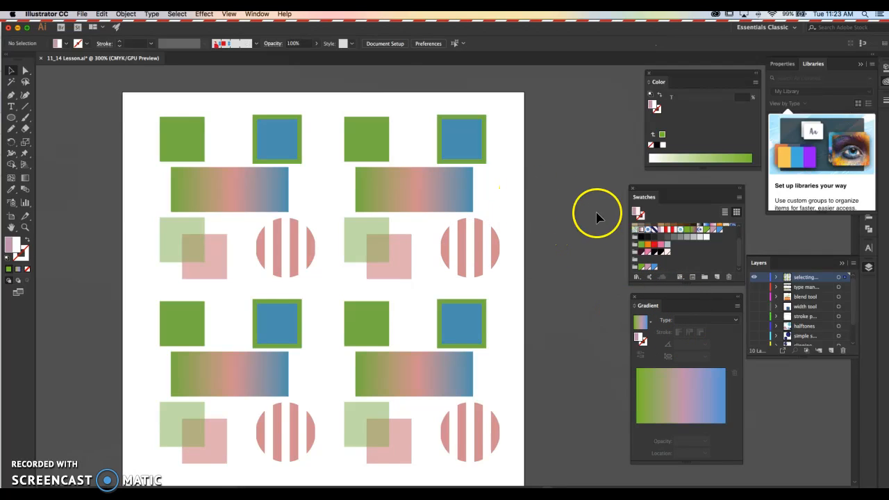
Edit the global green swatch with preview on, setting cyan to 86% and yellow to 52%.
{"action": "left_click", "coordinate": [640, 267]}
{"action": "double_click", "coordinate": [640, 269]}
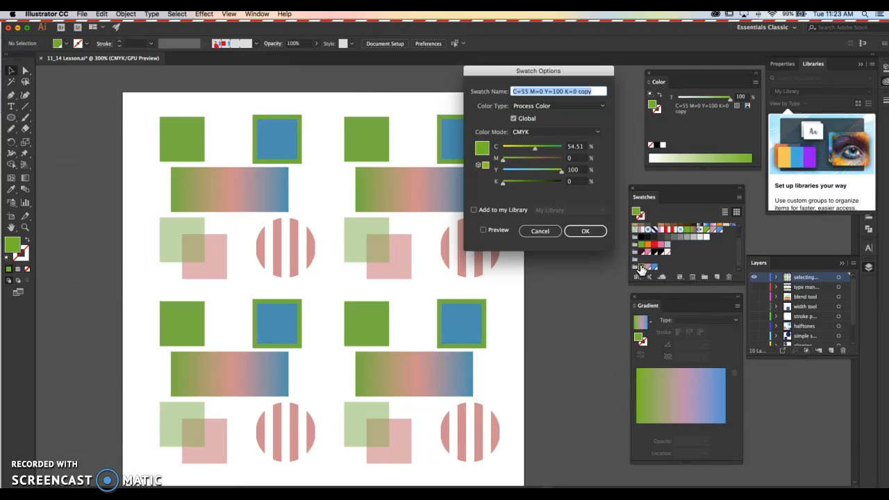
{"action": "left_click", "coordinate": [514, 119]}
{"action": "left_click", "coordinate": [515, 119]}
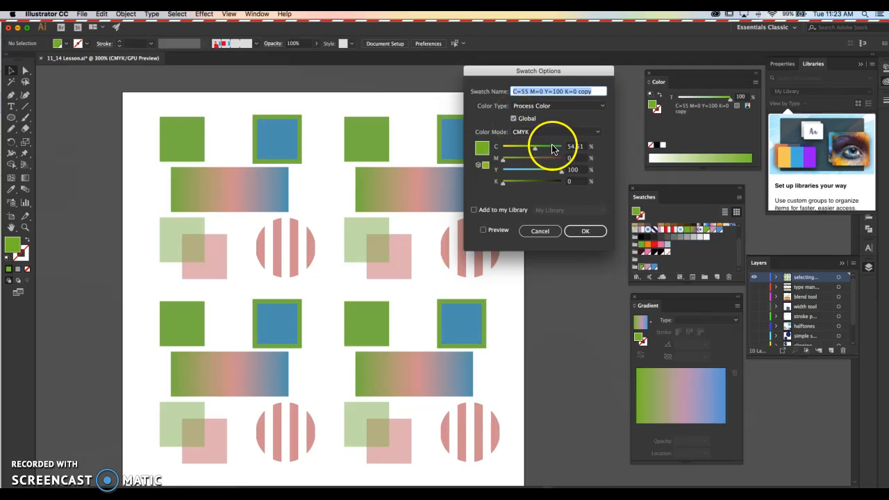
{"action": "left_click", "coordinate": [483, 230]}
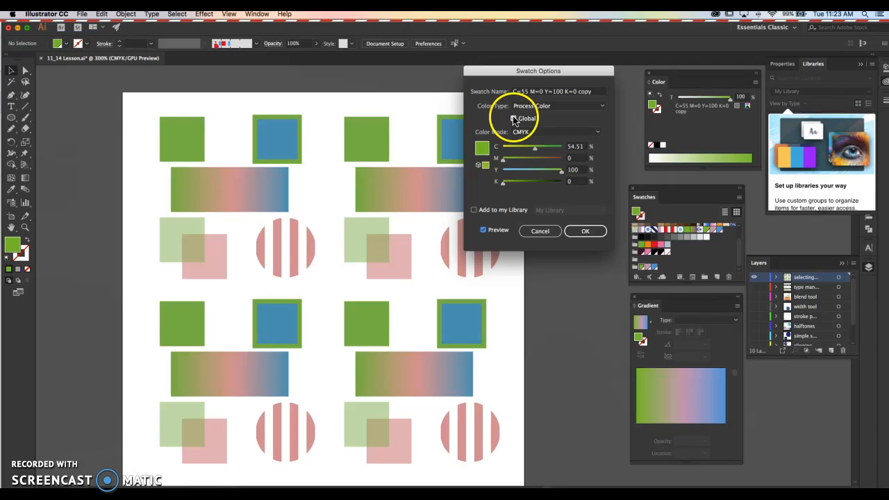
{"action": "left_click", "coordinate": [551, 150]}
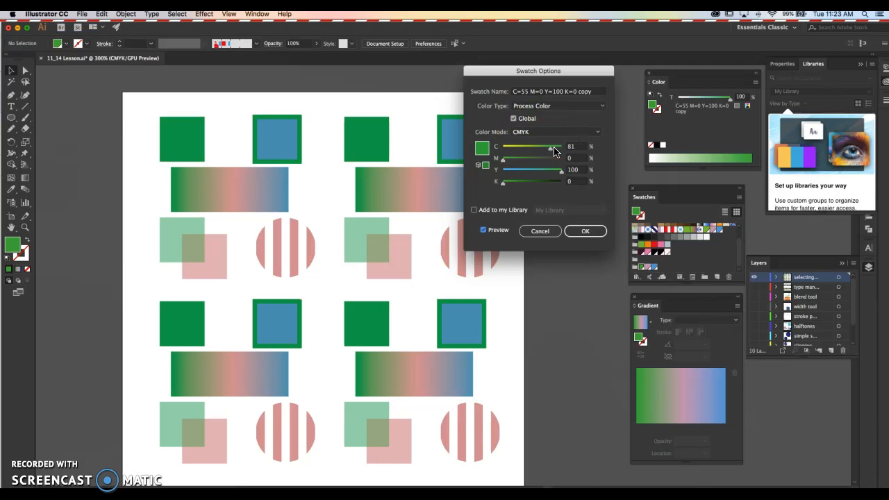
{"action": "left_click_drag", "start_coordinate": [550, 149], "coordinate": [554, 149]}
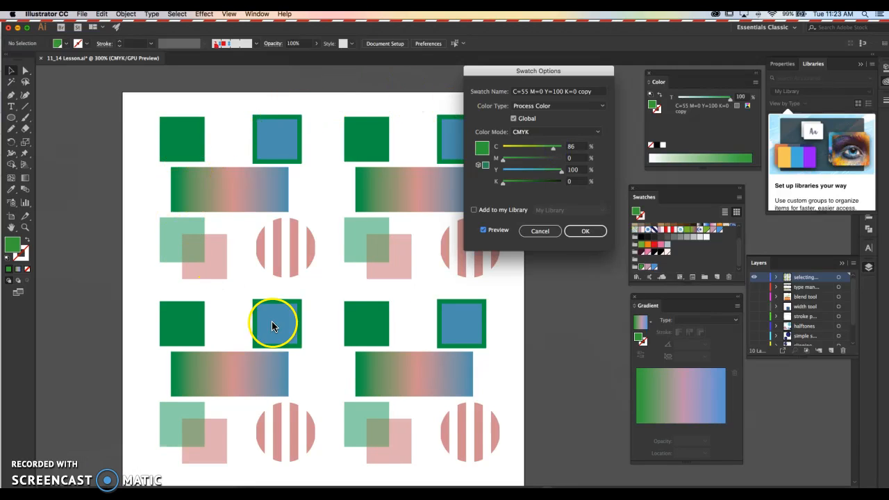
{"action": "left_click", "coordinate": [537, 171]}
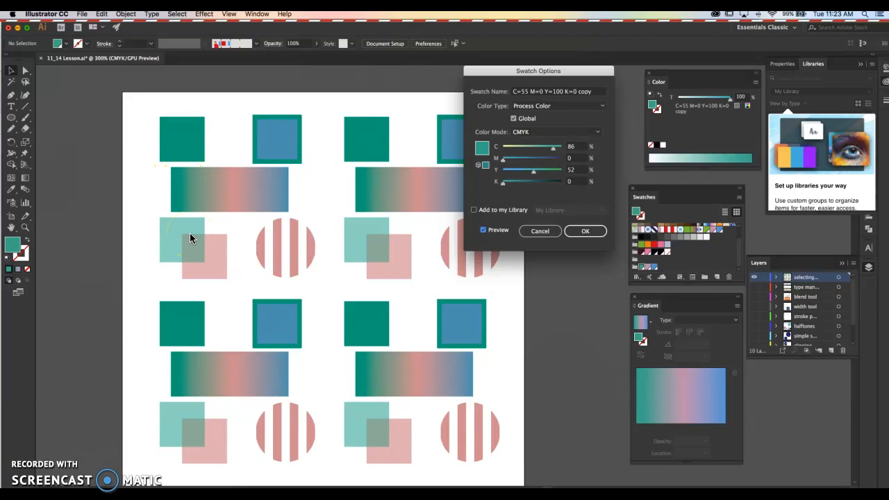
{"action": "left_click", "coordinate": [585, 230]}
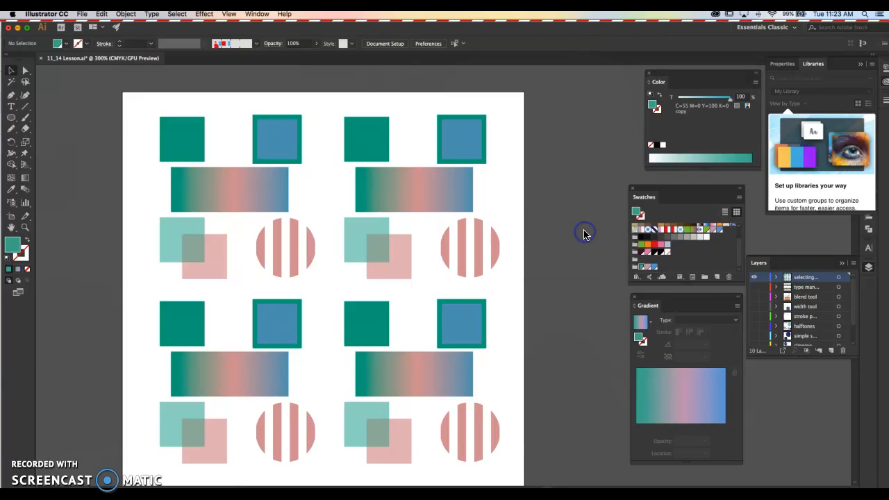
Edit the global pink swatch with preview on, setting magenta to 79%.
{"action": "double_click", "coordinate": [647, 268]}
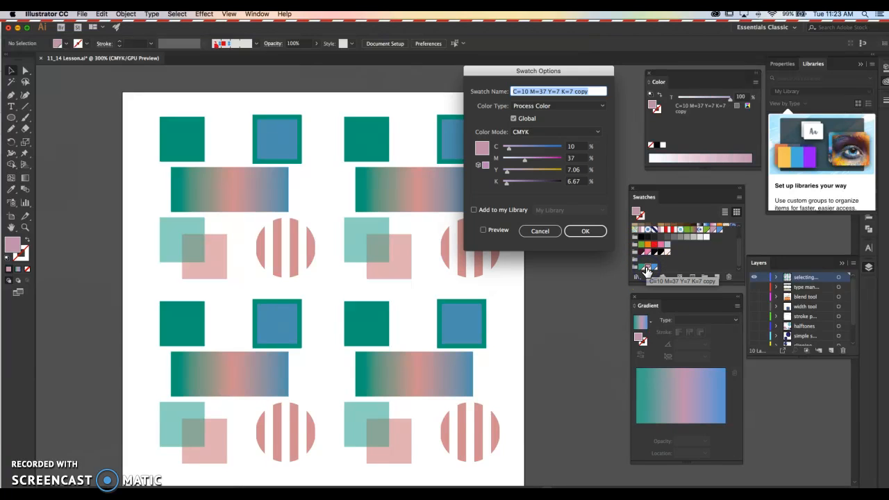
{"action": "left_click_drag", "start_coordinate": [552, 155], "coordinate": [543, 159]}
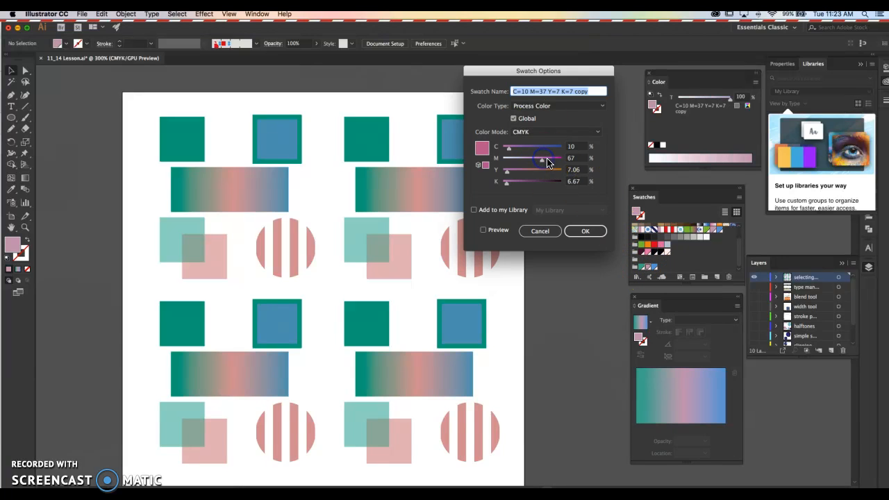
{"action": "left_click", "coordinate": [483, 230]}
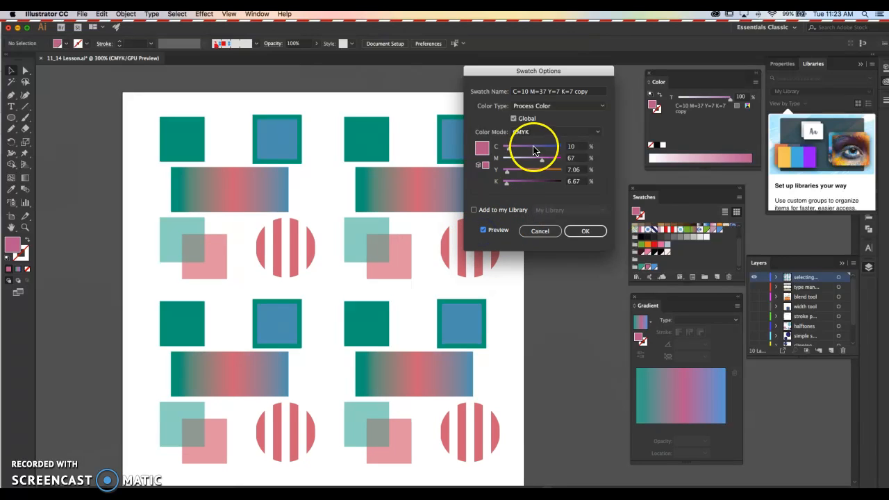
{"action": "left_click_drag", "start_coordinate": [544, 159], "coordinate": [530, 158]}
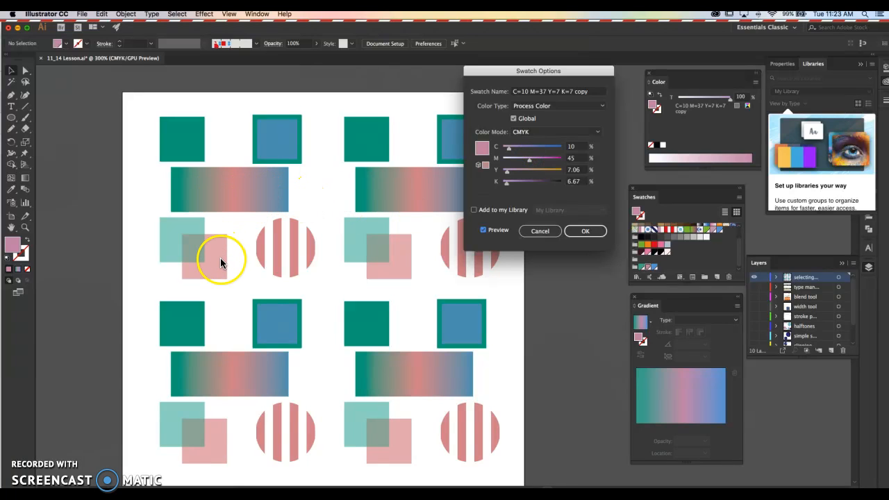
{"action": "left_click_drag", "start_coordinate": [544, 162], "coordinate": [550, 164]}
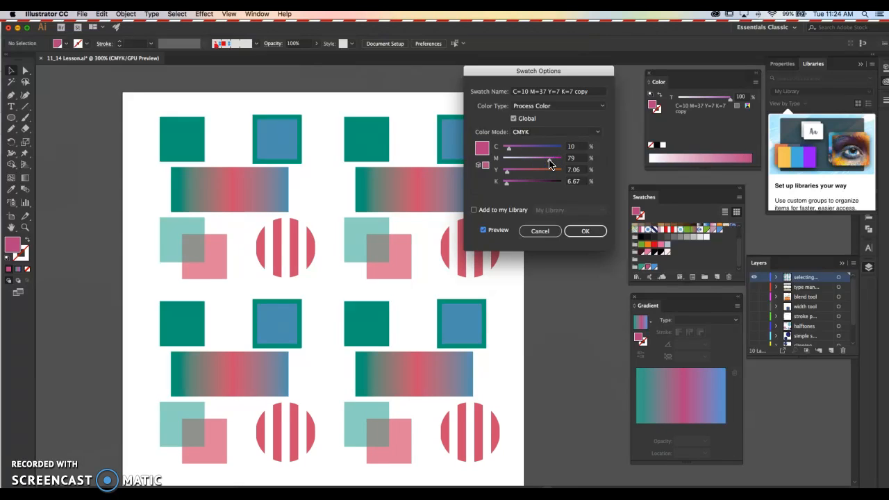
{"action": "left_click", "coordinate": [587, 230]}
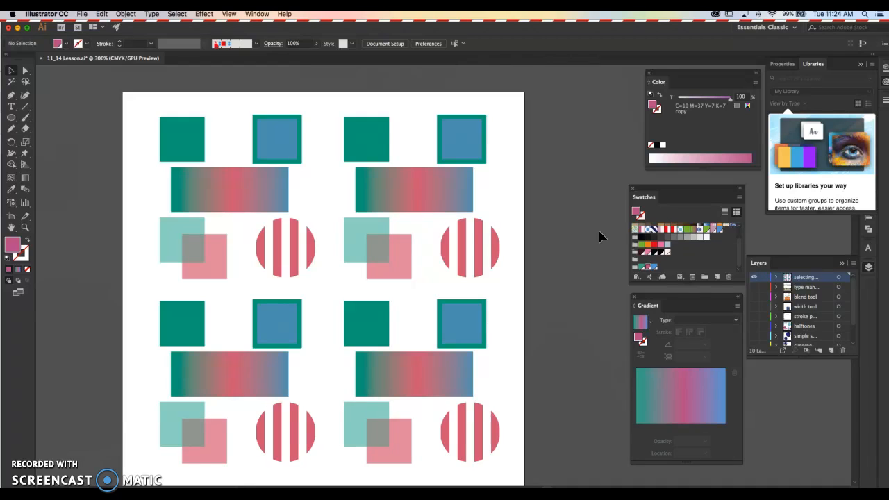
Hide the selecting layer and show the type manipulation layer.
{"action": "left_click", "coordinate": [755, 277]}
{"action": "left_click", "coordinate": [754, 287]}
{"action": "left_click", "coordinate": [565, 241]}
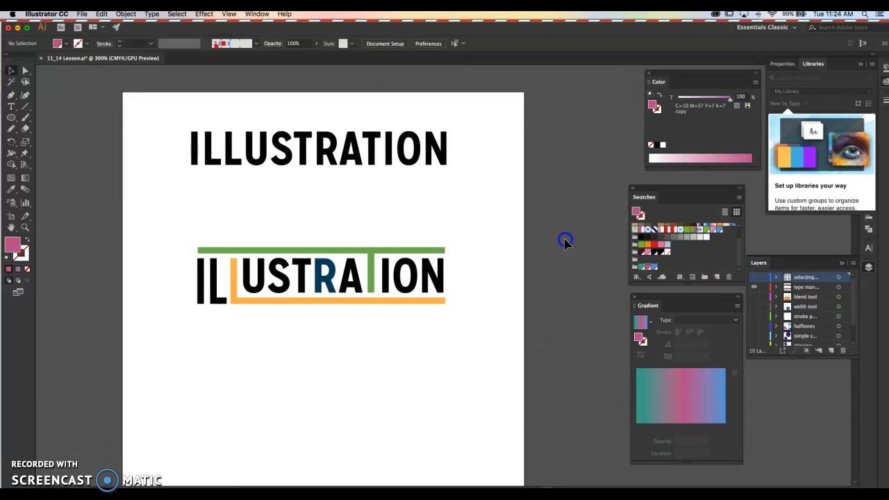
Select the upper ILLUSTRATION text to check its character settings, and deselect it.
{"action": "left_click", "coordinate": [327, 141]}
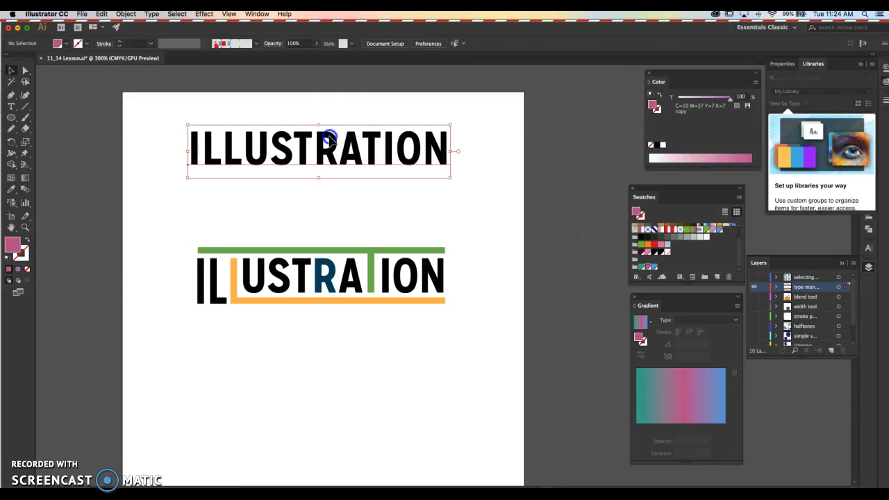
{"action": "left_click", "coordinate": [330, 92]}
{"action": "left_click", "coordinate": [327, 139]}
{"action": "left_click", "coordinate": [325, 101]}
{"action": "left_click", "coordinate": [331, 142]}
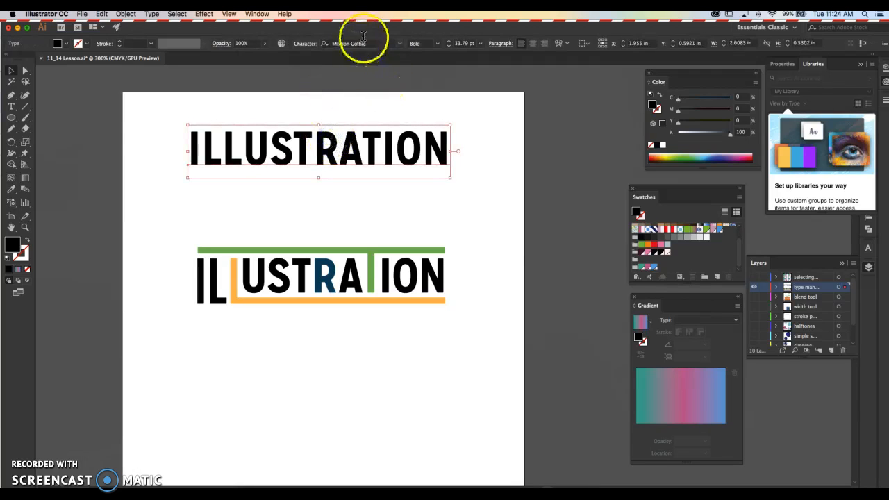
{"action": "left_click", "coordinate": [480, 88]}
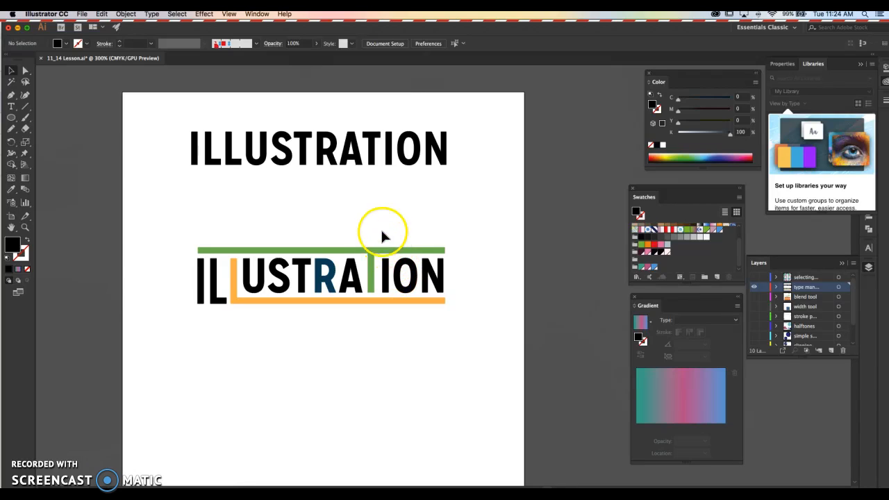
Insert the letters TTT before the R in the upper ILLUSTRATION text, remove them and deselect the text.
{"action": "left_click", "coordinate": [317, 160]}
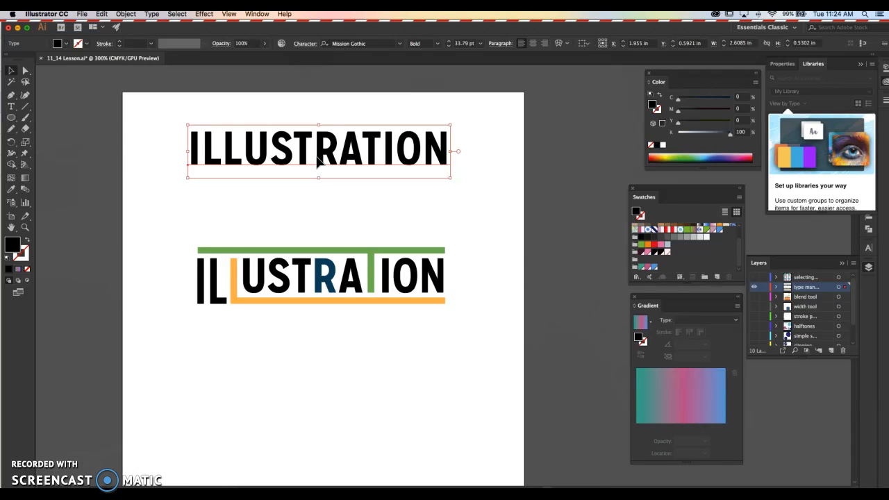
{"action": "key", "text": "shift+t"}
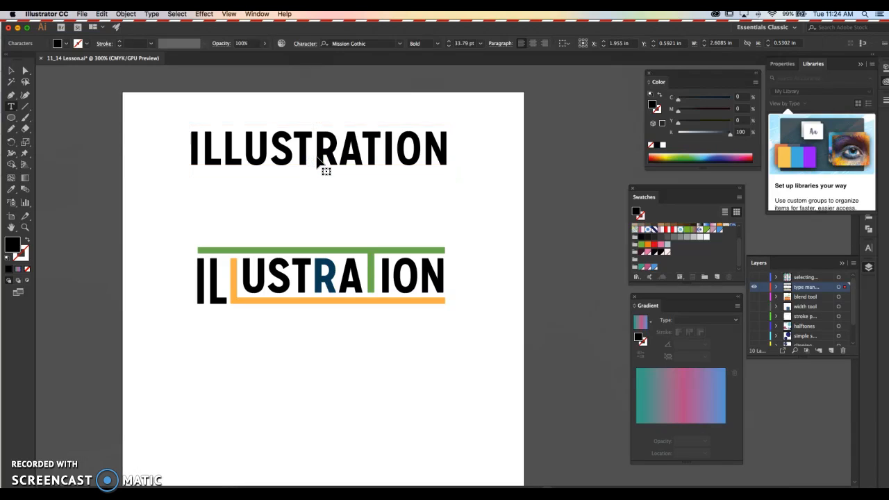
{"action": "type", "text": "TTT"}
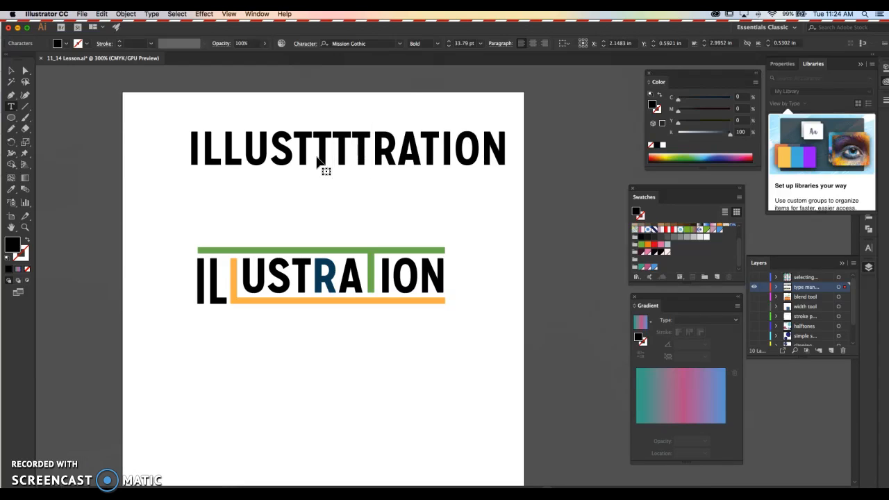
{"action": "key", "text": "BackSpace"}
{"action": "key", "text": "BackSpace"}
{"action": "key", "text": "BackSpace"}
{"action": "left_click", "coordinate": [310, 157]}
{"action": "left_click", "coordinate": [11, 62]}
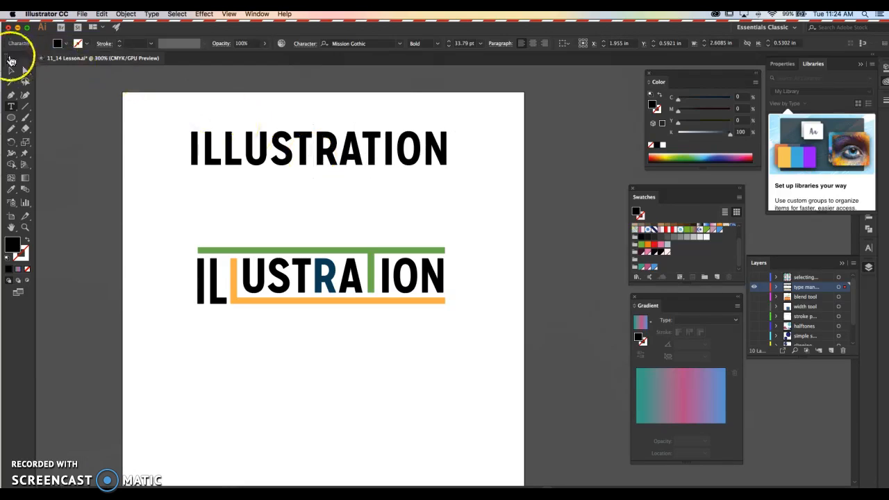
{"action": "left_click", "coordinate": [144, 118]}
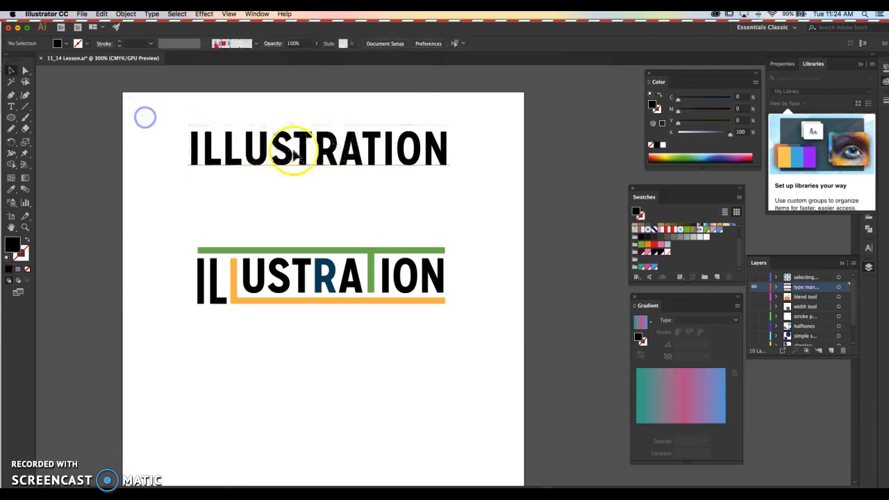
Move the coloured ILLUSTRATION artwork down the artboard and place a copy of the black text directly below the original at Y about 1.45 in.
{"action": "left_click", "coordinate": [352, 150]}
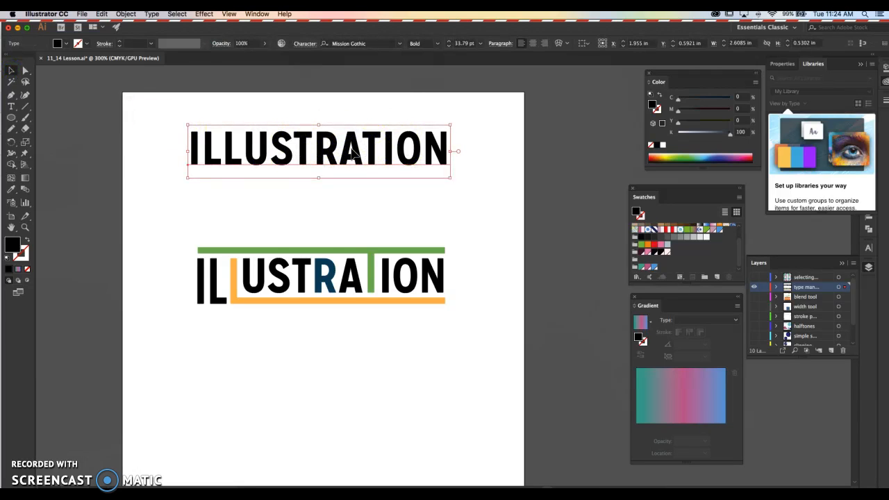
{"action": "left_click_drag", "start_coordinate": [145, 226], "coordinate": [492, 361]}
{"action": "left_click_drag", "start_coordinate": [421, 254], "coordinate": [444, 391]}
{"action": "left_click_drag", "start_coordinate": [448, 155], "coordinate": [433, 240]}
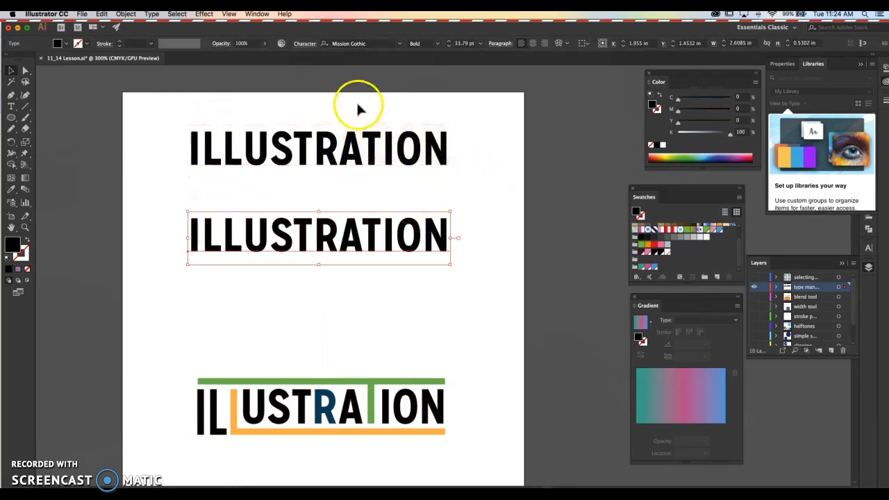
{"action": "left_click", "coordinate": [458, 207]}
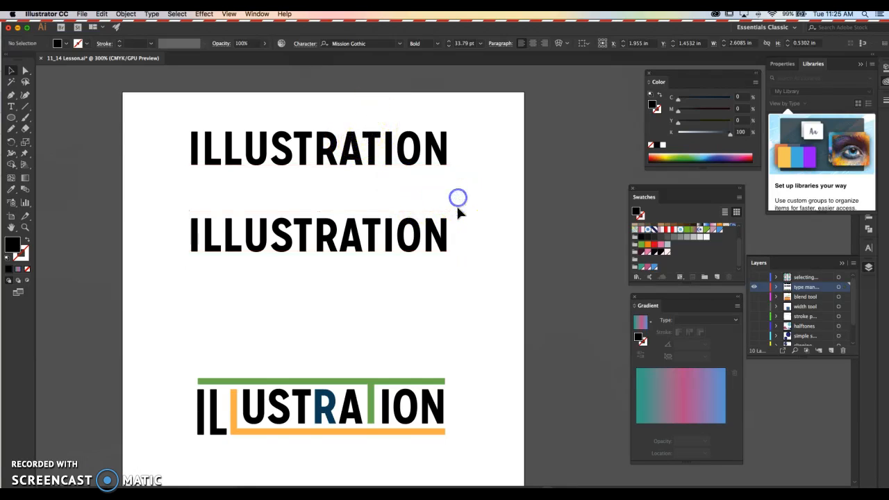
Convert the lower black ILLUSTRATION text to outlines and deselect it.
{"action": "left_click", "coordinate": [441, 238]}
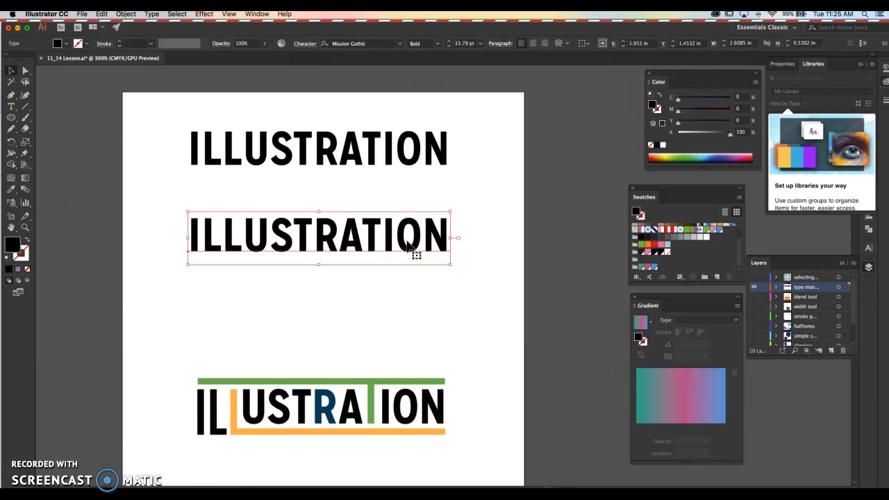
{"action": "left_click_drag", "start_coordinate": [360, 142], "coordinate": [368, 175]}
{"action": "key", "text": "Delete"}
{"action": "left_click", "coordinate": [324, 247]}
{"action": "left_click", "coordinate": [152, 14]}
{"action": "left_click", "coordinate": [113, 135]}
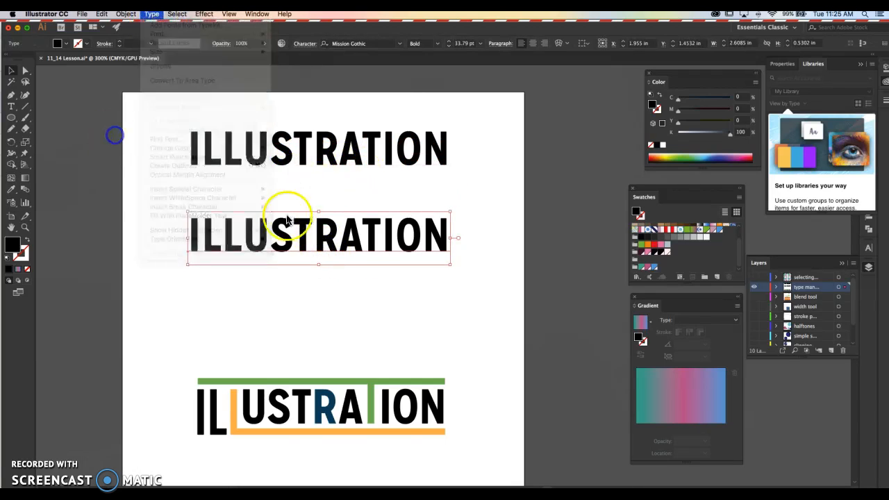
{"action": "left_click", "coordinate": [152, 14]}
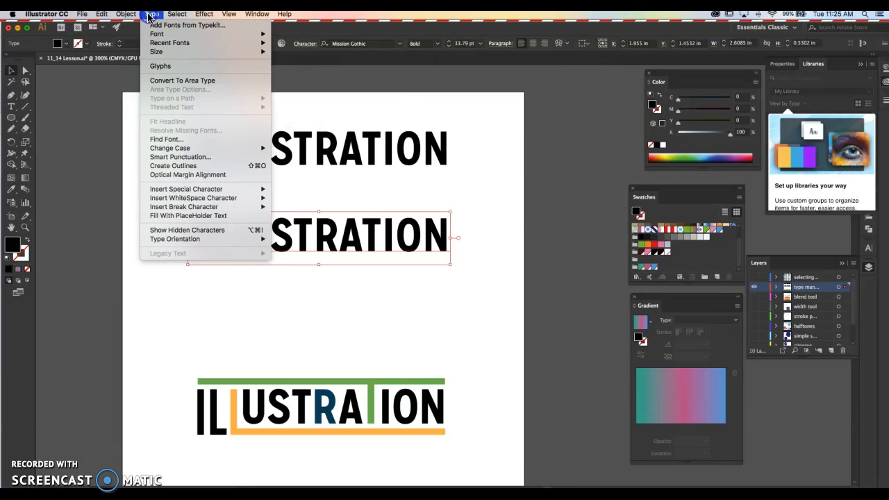
{"action": "left_click", "coordinate": [185, 167]}
{"action": "left_click", "coordinate": [257, 187]}
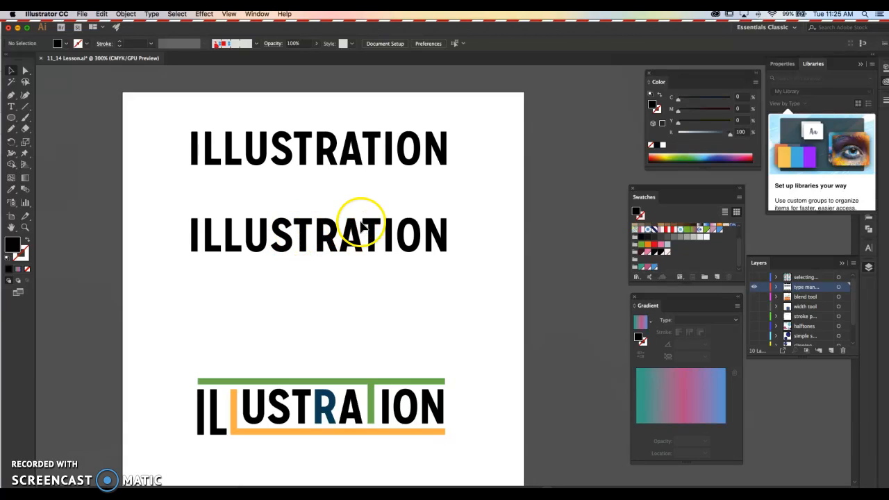
Select the outlined lower ILLUSTRATION lettering as a whole to check its grouping, and deselect it.
{"action": "scroll", "coordinate": [379, 228], "scroll_direction": "up", "scroll_amount": 2}
{"action": "left_click", "coordinate": [381, 229]}
{"action": "double_click", "coordinate": [380, 225]}
{"action": "double_click", "coordinate": [391, 196]}
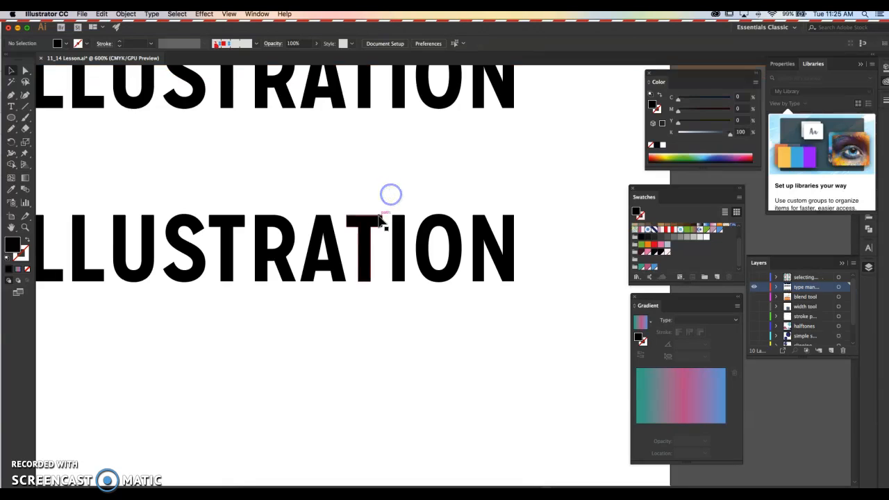
{"action": "left_click", "coordinate": [379, 221]}
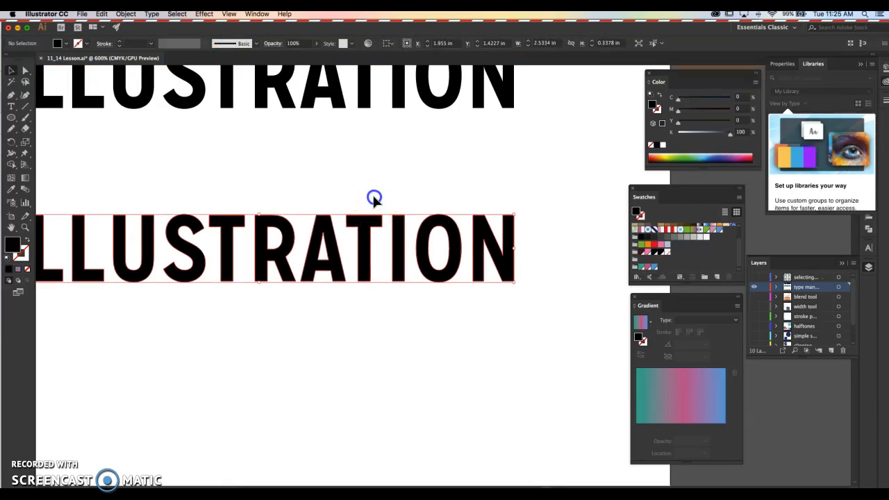
{"action": "left_click", "coordinate": [374, 198]}
{"action": "left_click", "coordinate": [368, 218]}
{"action": "left_click", "coordinate": [362, 202]}
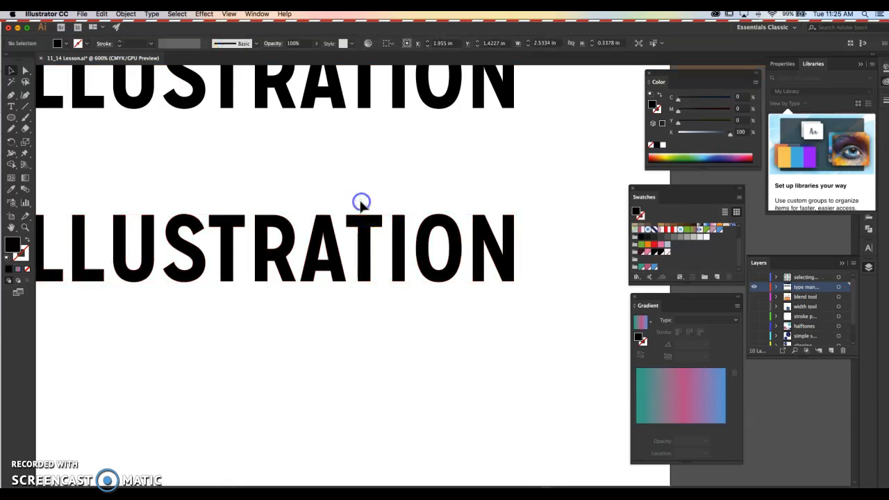
Raise the second T's crossbar above the outlined lettering and stretch it across the whole word, from the first I to the N.
{"action": "key", "text": "a"}
{"action": "left_click", "coordinate": [345, 191]}
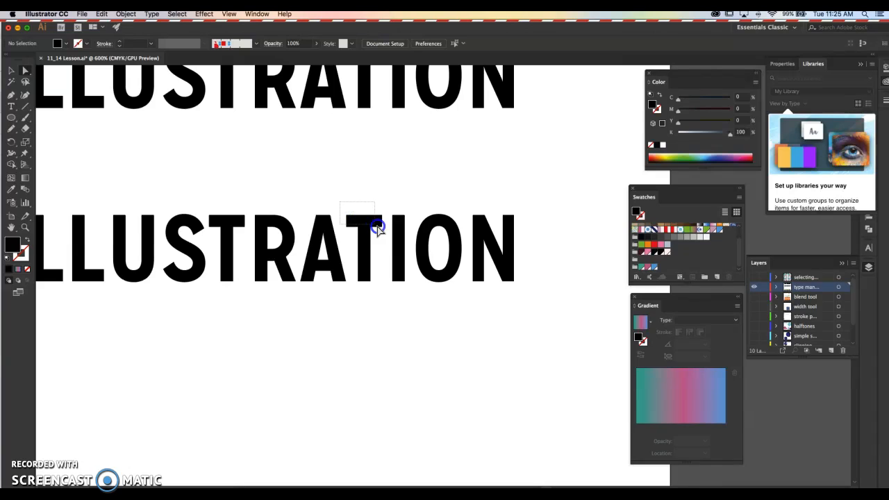
{"action": "left_click_drag", "start_coordinate": [387, 235], "coordinate": [513, 214]}
{"action": "left_click", "coordinate": [413, 192]}
{"action": "left_click", "coordinate": [541, 201]}
{"action": "left_click_drag", "start_coordinate": [351, 222], "coordinate": [136, 211]}
{"action": "left_click", "coordinate": [159, 189]}
Extend the bottoms of the initial I, L and L of the outlined word below the baseline.
{"action": "key", "text": "space"}
{"action": "left_click_drag", "start_coordinate": [452, 324], "coordinate": [467, 307]}
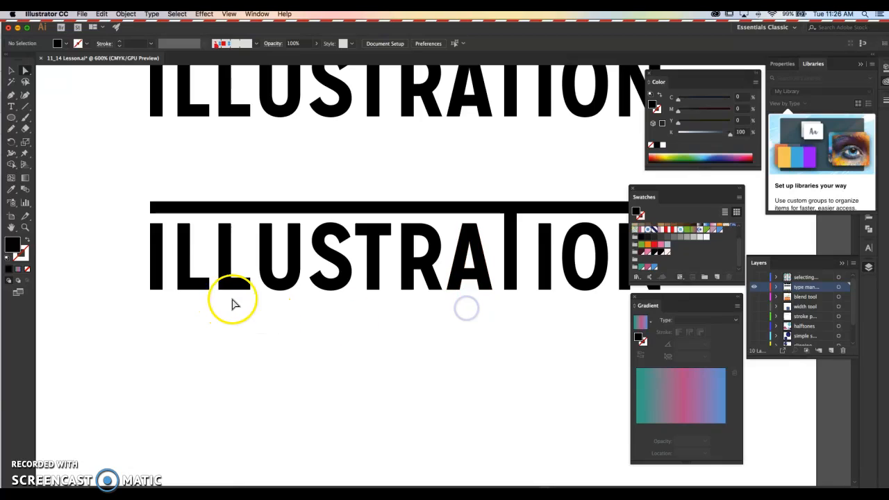
{"action": "left_click", "coordinate": [256, 305]}
{"action": "left_click_drag", "start_coordinate": [198, 291], "coordinate": [134, 274]}
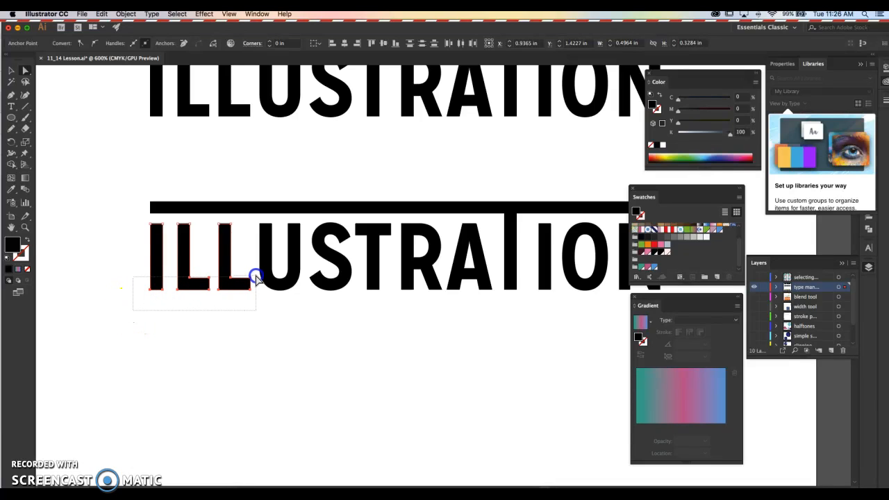
{"action": "left_click_drag", "start_coordinate": [254, 278], "coordinate": [194, 361]}
{"action": "left_click", "coordinate": [250, 318]}
{"action": "key", "text": "super+z"}
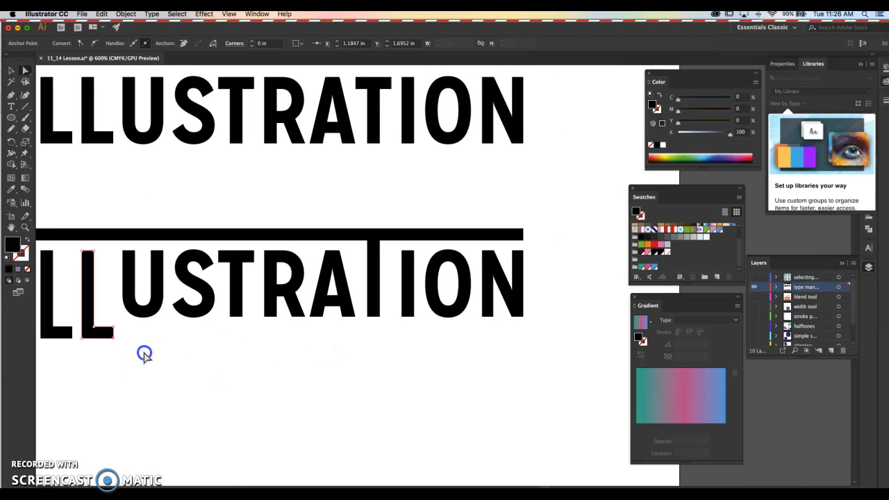
Stretch the foot of the second L under the remaining letters to align with the outer edge of the N.
{"action": "left_click_drag", "start_coordinate": [112, 334], "coordinate": [524, 347]}
{"action": "left_click", "coordinate": [539, 375]}
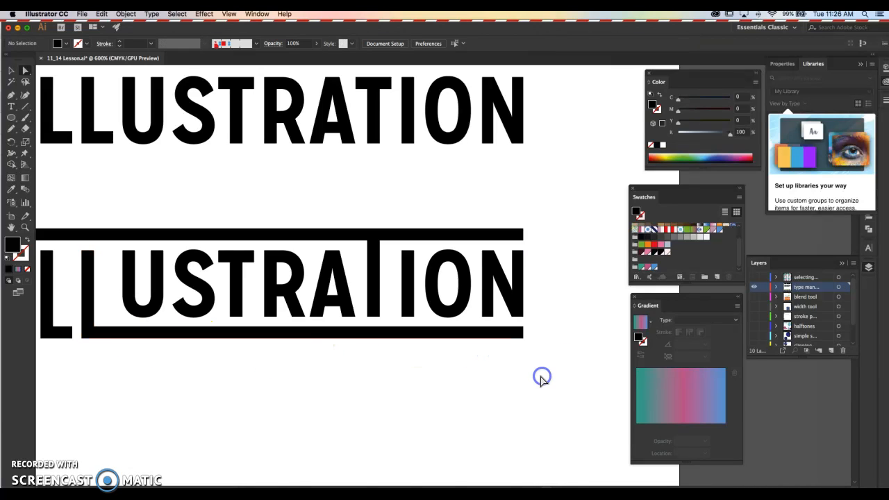
{"action": "scroll", "coordinate": [539, 376], "scroll_direction": "down", "scroll_amount": 2}
{"action": "left_click_drag", "start_coordinate": [531, 395], "coordinate": [458, 298]}
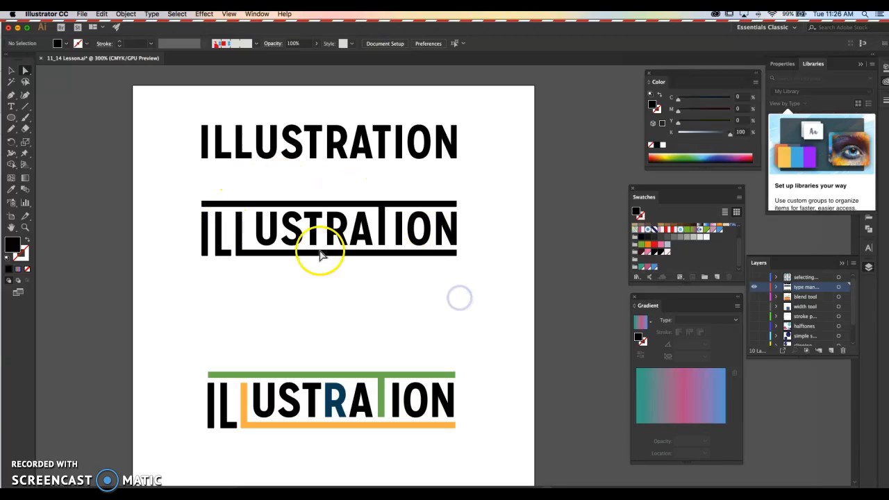
Select the lengthened I and the first L individually to examine their anchor points and corner widgets.
{"action": "key", "text": "v"}
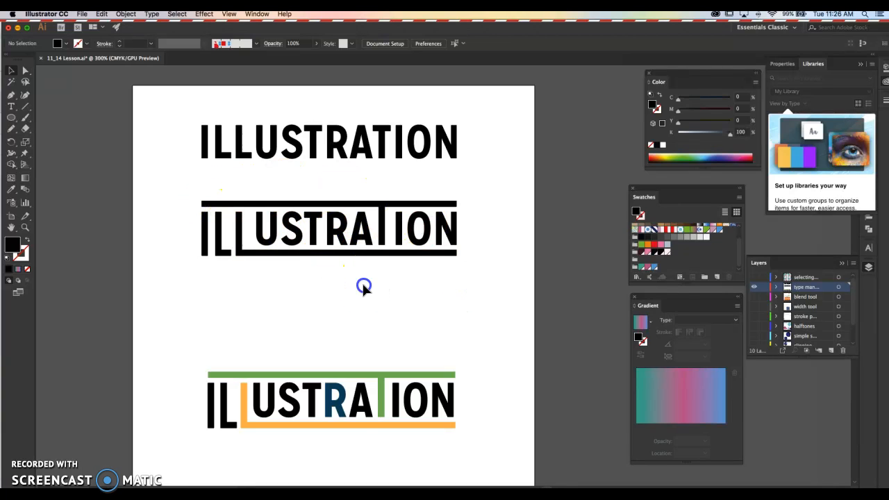
{"action": "left_click", "coordinate": [331, 208]}
{"action": "scroll", "coordinate": [328, 209], "scroll_direction": "up", "scroll_amount": 2}
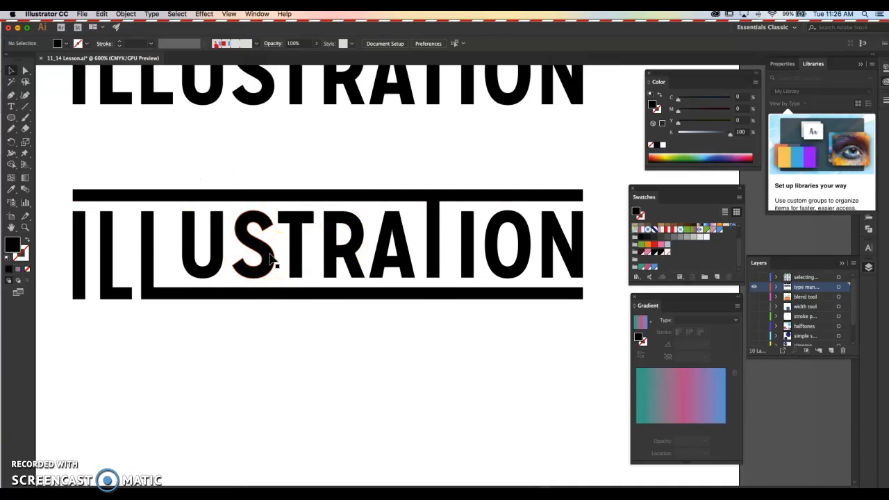
{"action": "left_click", "coordinate": [203, 227]}
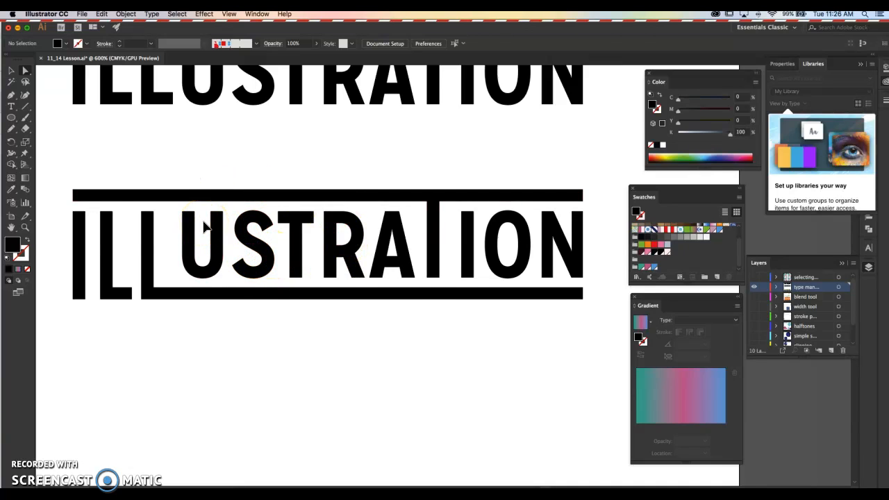
{"action": "left_click", "coordinate": [80, 236]}
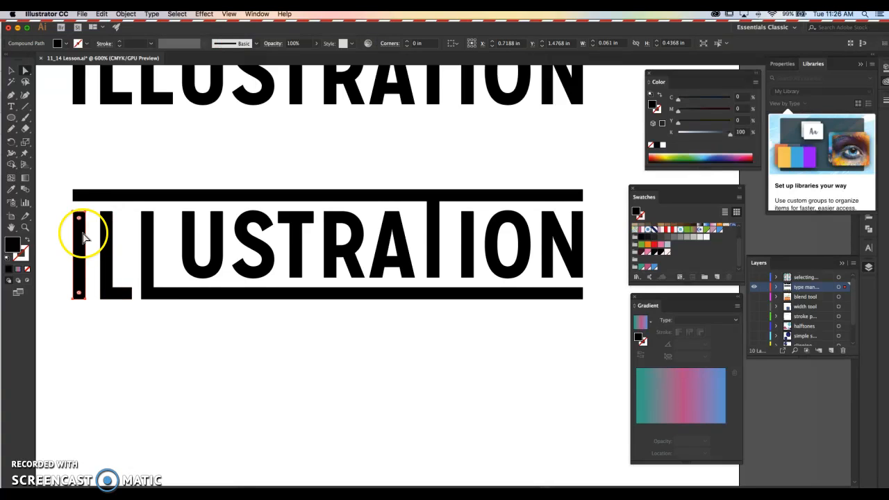
{"action": "left_click", "coordinate": [105, 232]}
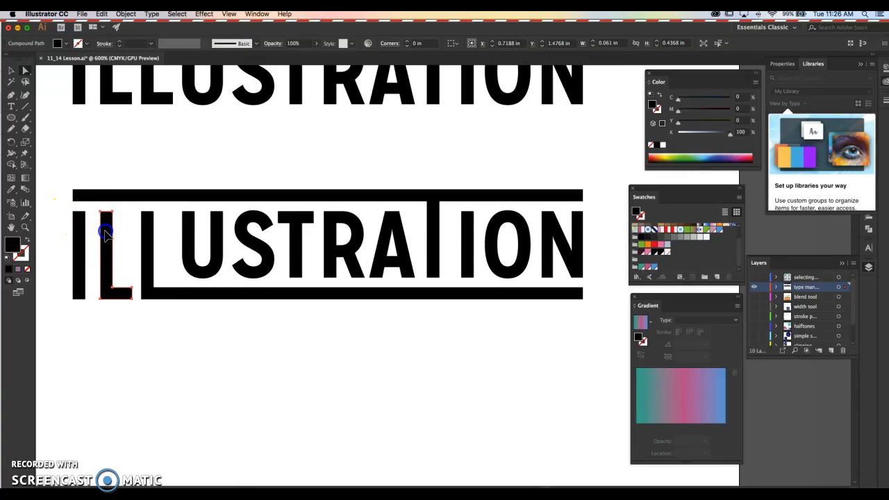
Round all corners of the first T to about 0.03 in, and undo the rounding.
{"action": "left_click", "coordinate": [298, 225]}
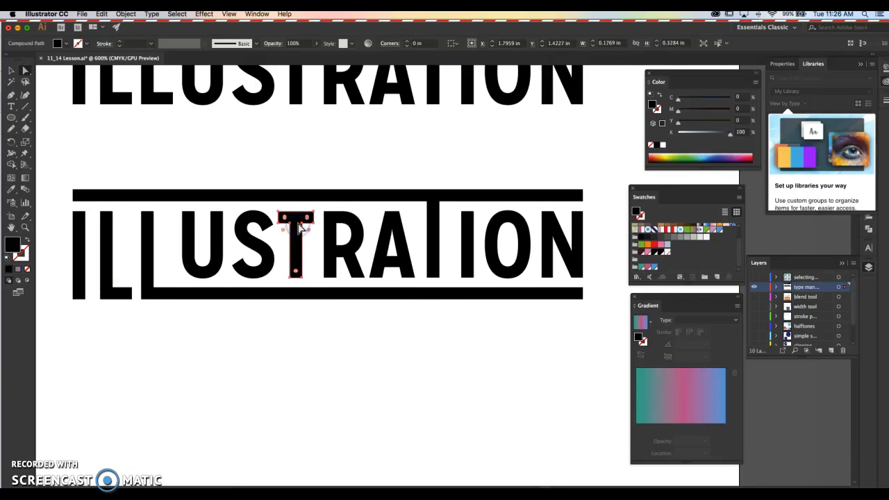
{"action": "scroll", "coordinate": [299, 228], "scroll_direction": "up", "scroll_amount": 2}
{"action": "left_click", "coordinate": [302, 91]}
{"action": "left_click", "coordinate": [298, 265]}
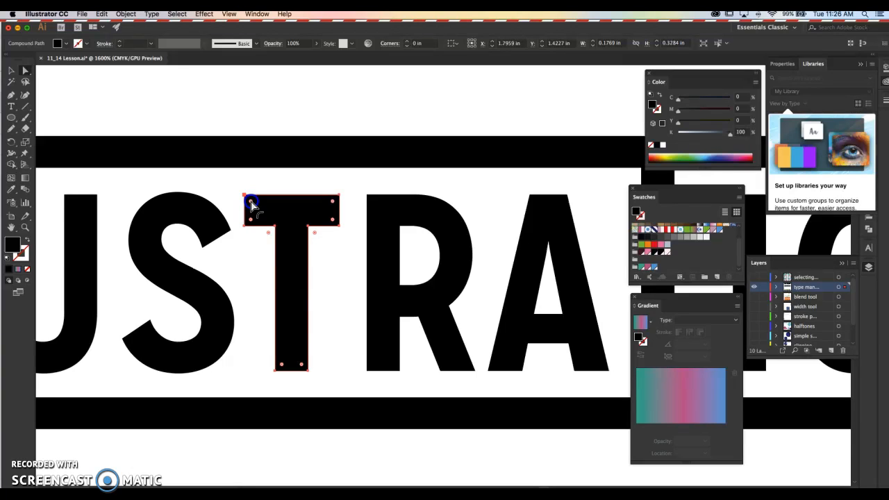
{"action": "left_click_drag", "start_coordinate": [252, 204], "coordinate": [253, 206]}
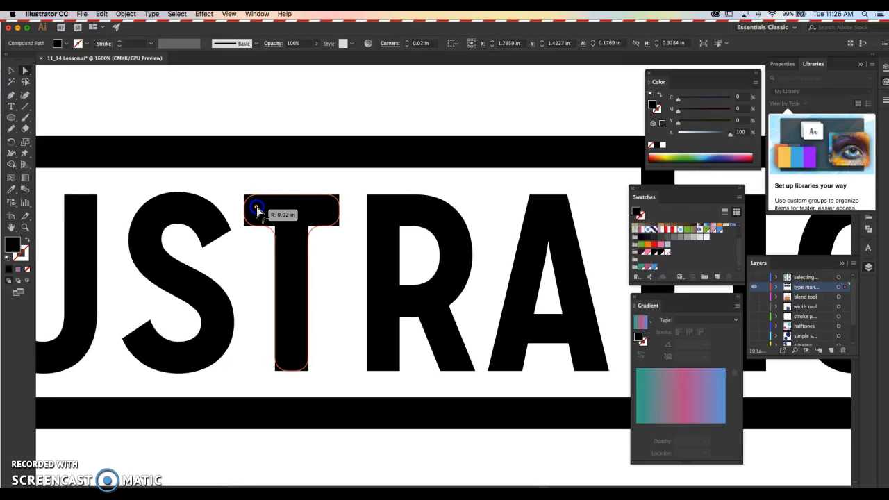
{"action": "left_click_drag", "start_coordinate": [258, 213], "coordinate": [258, 211]}
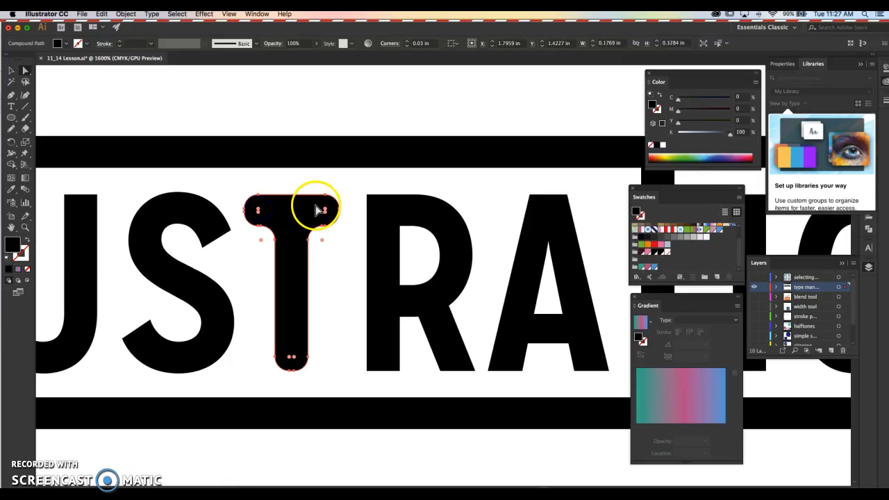
{"action": "left_click", "coordinate": [331, 93]}
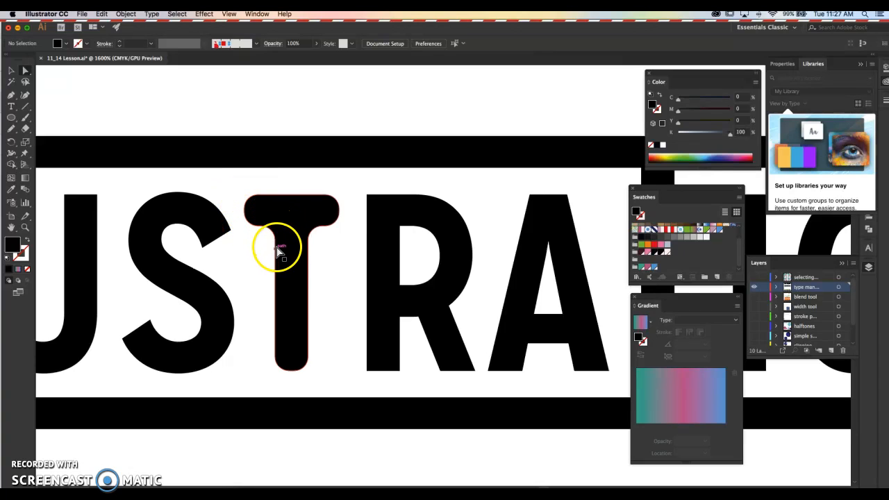
{"action": "key", "text": "super+z"}
{"action": "left_click", "coordinate": [301, 107]}
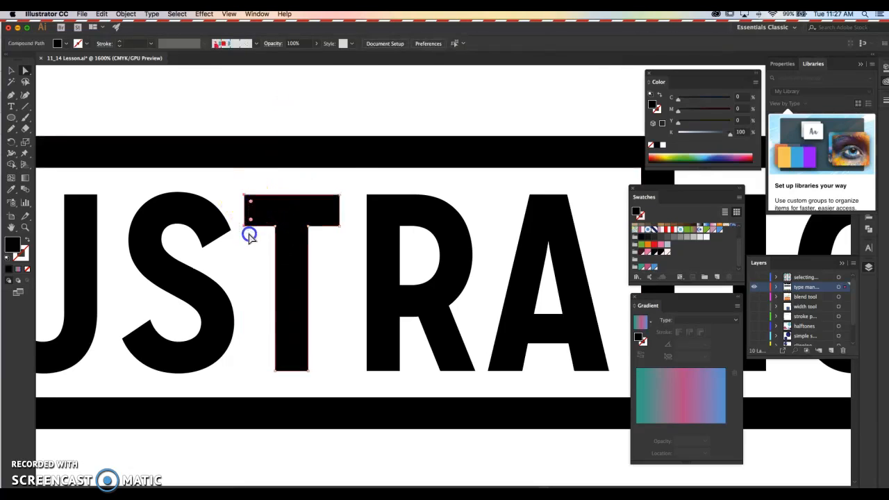
Round only the first T's outer corners, at the crossbar ends and the base of the stem, keeping the inner corners sharp.
{"action": "left_click", "coordinate": [338, 196]}
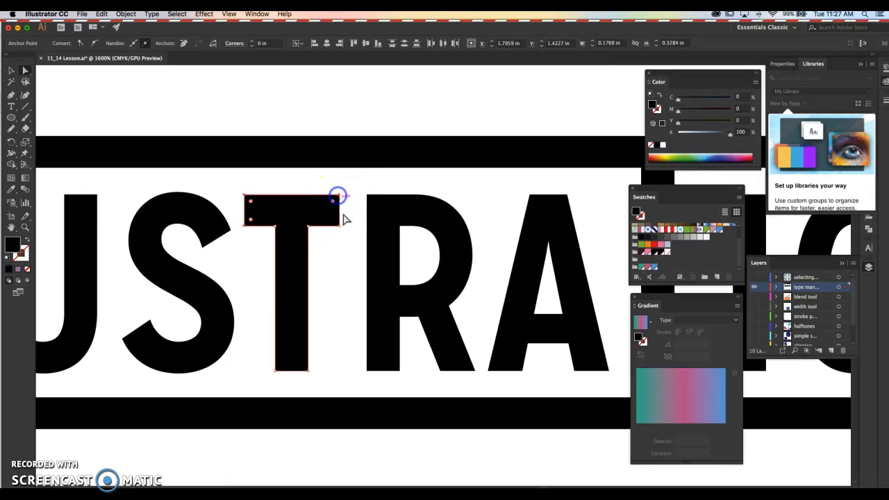
{"action": "left_click_drag", "start_coordinate": [330, 381], "coordinate": [267, 373]}
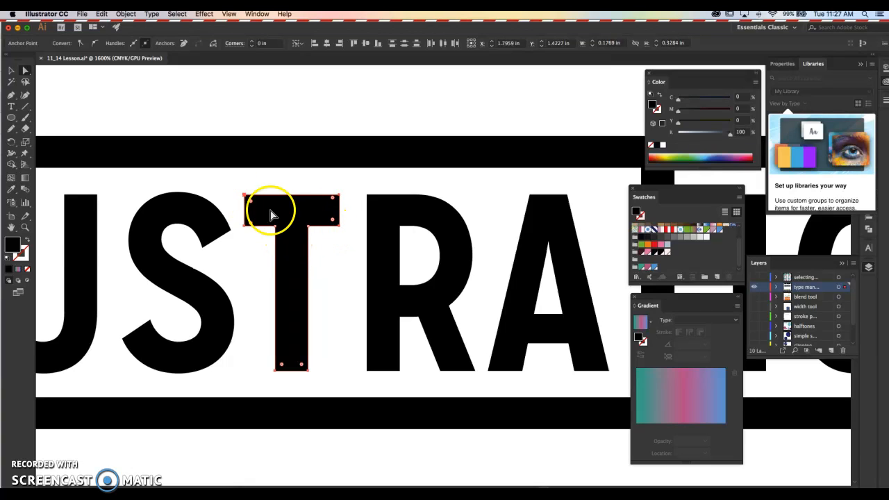
{"action": "left_click_drag", "start_coordinate": [252, 205], "coordinate": [257, 206]}
{"action": "left_click", "coordinate": [297, 181]}
Round the R's upper-left corner to about 0.03 in, round the lower-right corner of its stem, and deselect the letters.
{"action": "left_click", "coordinate": [368, 201]}
{"action": "left_click_drag", "start_coordinate": [373, 199], "coordinate": [380, 212]}
{"action": "left_click", "coordinate": [415, 297]}
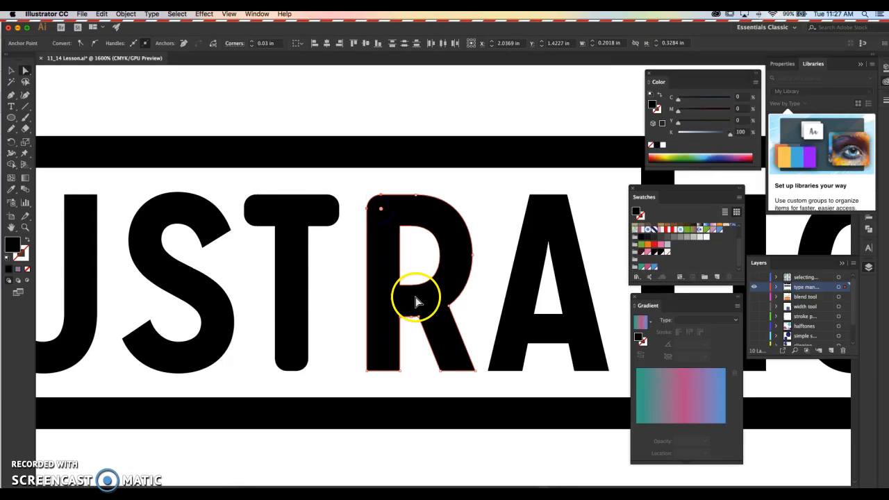
{"action": "left_click", "coordinate": [399, 371]}
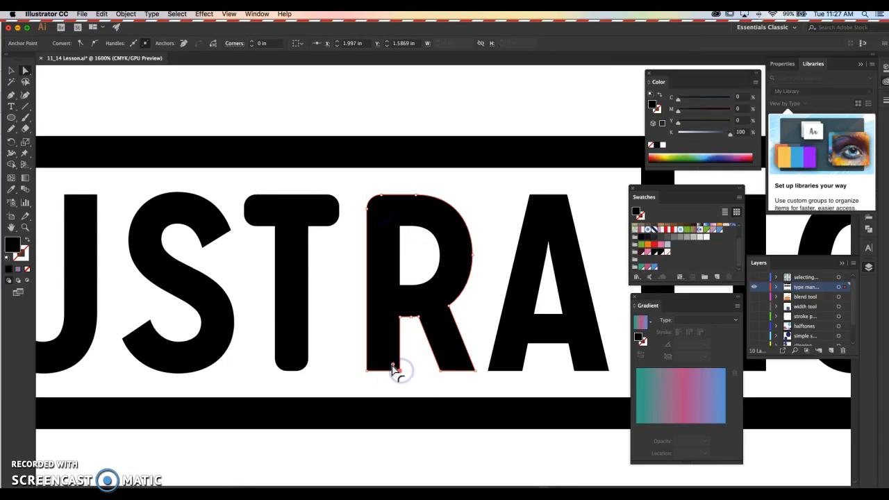
{"action": "left_click", "coordinate": [308, 313]}
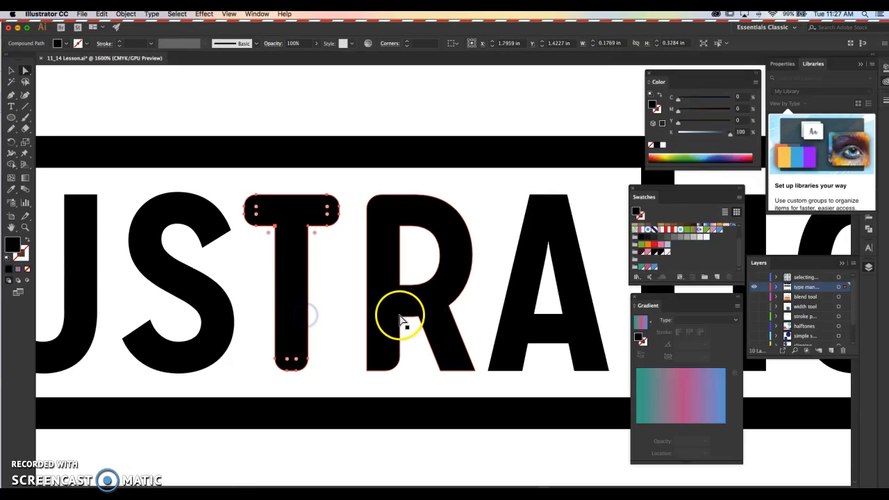
{"action": "left_click", "coordinate": [452, 103]}
Round the lower-left corner of the R's diagonal leg with a corner radius of 0.1 in.
{"action": "scroll", "coordinate": [407, 357], "scroll_direction": "down", "scroll_amount": 1}
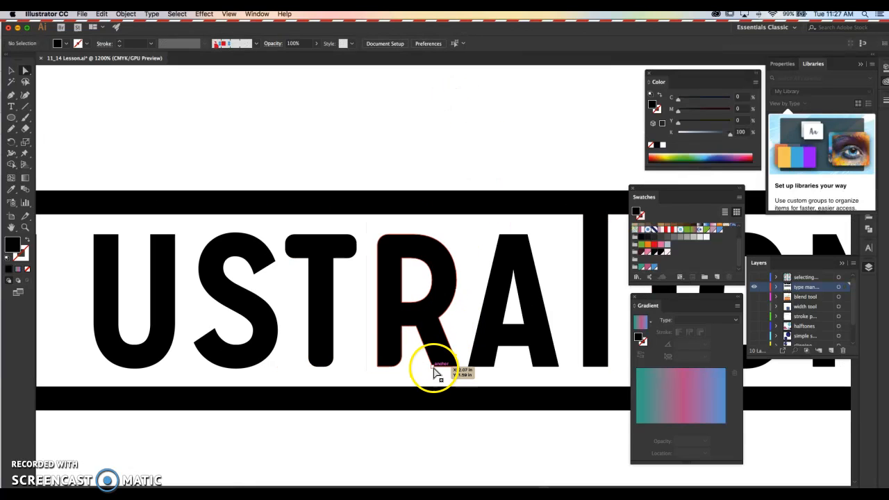
{"action": "left_click", "coordinate": [436, 364]}
{"action": "left_click_drag", "start_coordinate": [437, 362], "coordinate": [441, 360]}
{"action": "left_click", "coordinate": [417, 294]}
{"action": "left_click", "coordinate": [266, 44]}
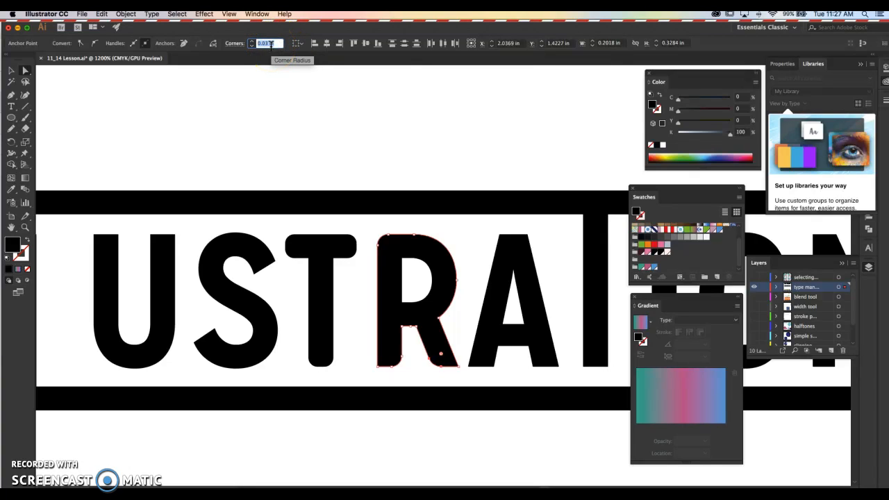
{"action": "left_click", "coordinate": [398, 121]}
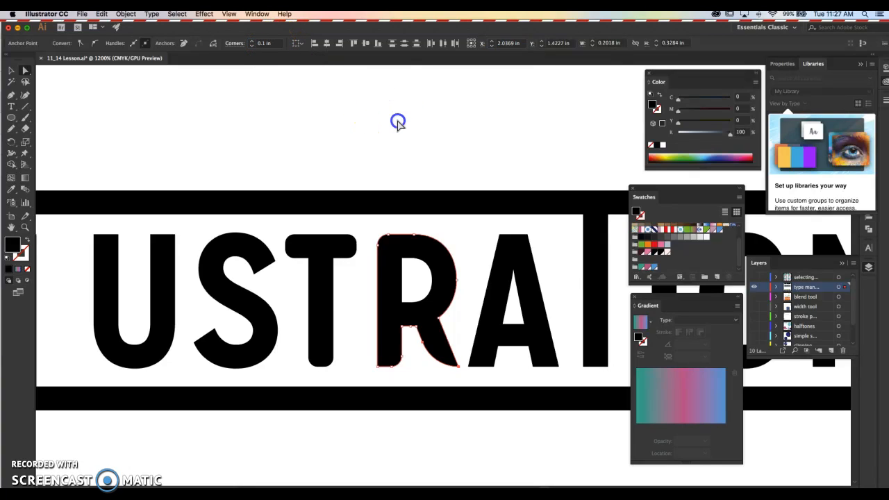
Round the upper-left corner of the A with a corner radius of about 0.09 in, and deselect the letter.
{"action": "left_click", "coordinate": [511, 238]}
{"action": "left_click", "coordinate": [269, 44]}
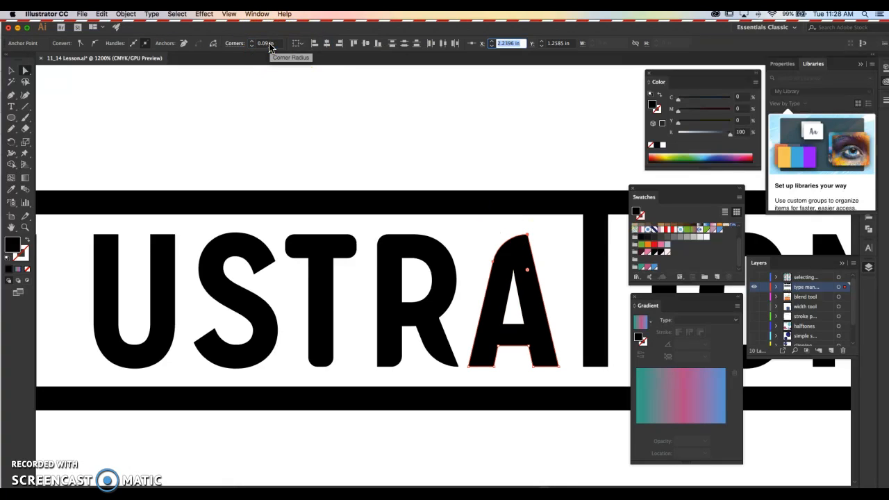
{"action": "left_click", "coordinate": [441, 123]}
{"action": "key", "text": "super+minus"}
{"action": "key", "text": "super+minus"}
{"action": "left_click_drag", "start_coordinate": [518, 307], "coordinate": [441, 317]}
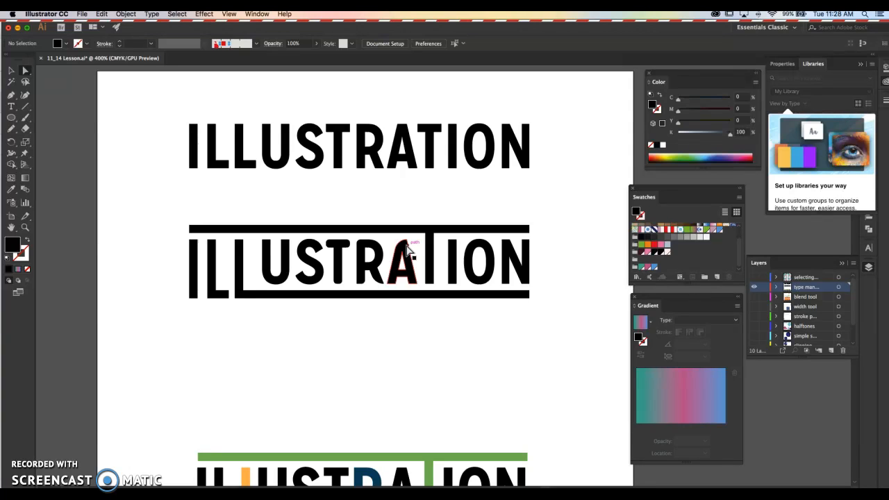
Hide the type manipulation layer and show the blend tool layer.
{"action": "left_click", "coordinate": [418, 198]}
{"action": "left_click", "coordinate": [754, 286]}
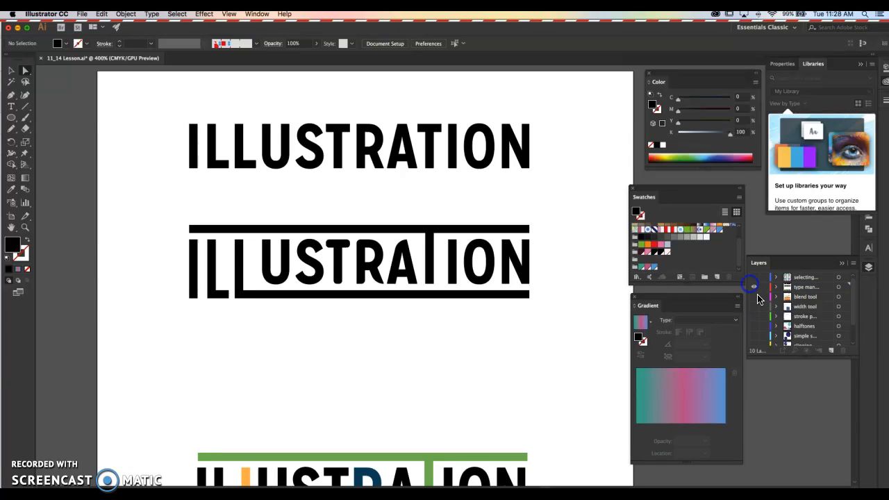
{"action": "left_click", "coordinate": [754, 286]}
{"action": "left_click", "coordinate": [754, 296]}
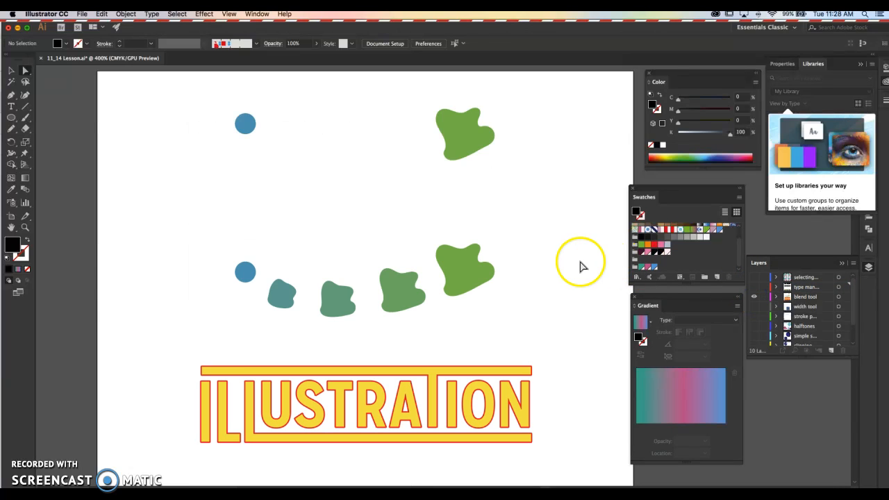
{"action": "left_click_drag", "start_coordinate": [570, 263], "coordinate": [538, 255]}
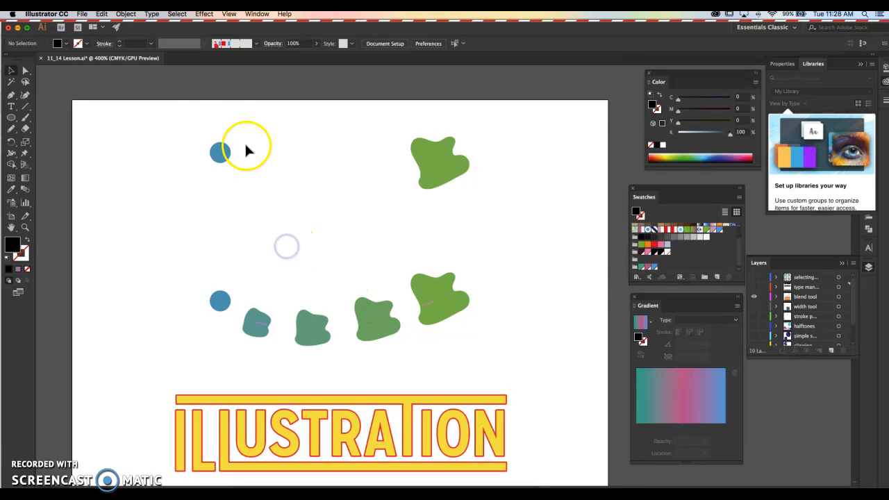
Select the upper blue circle and green blob, and set the blend spacing to Specified Steps.
{"action": "left_click_drag", "start_coordinate": [175, 119], "coordinate": [505, 207]}
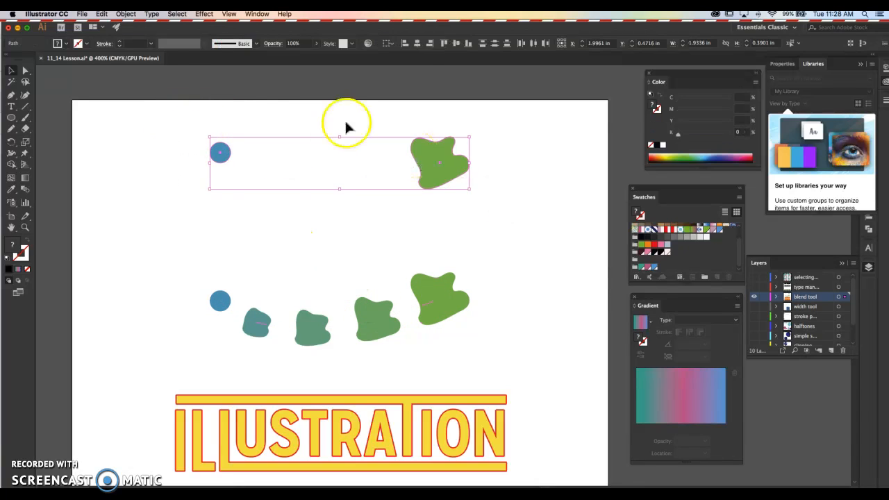
{"action": "left_click_drag", "start_coordinate": [178, 122], "coordinate": [488, 201]}
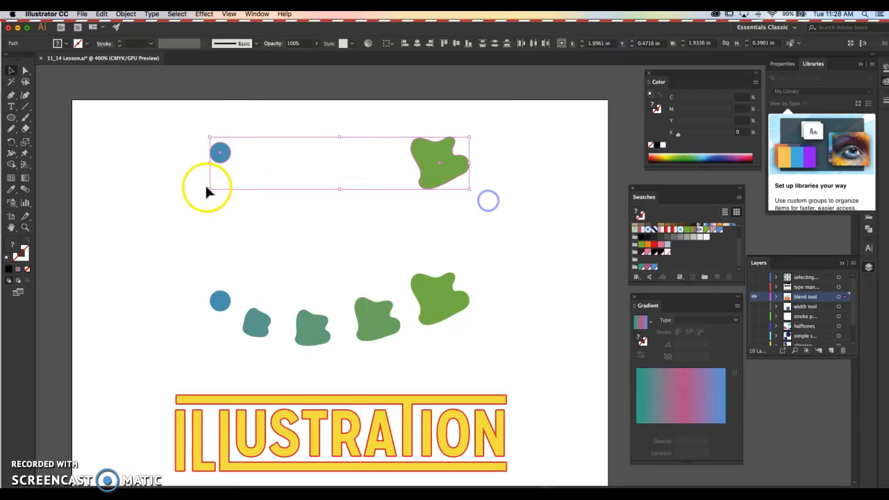
{"action": "left_click", "coordinate": [25, 192]}
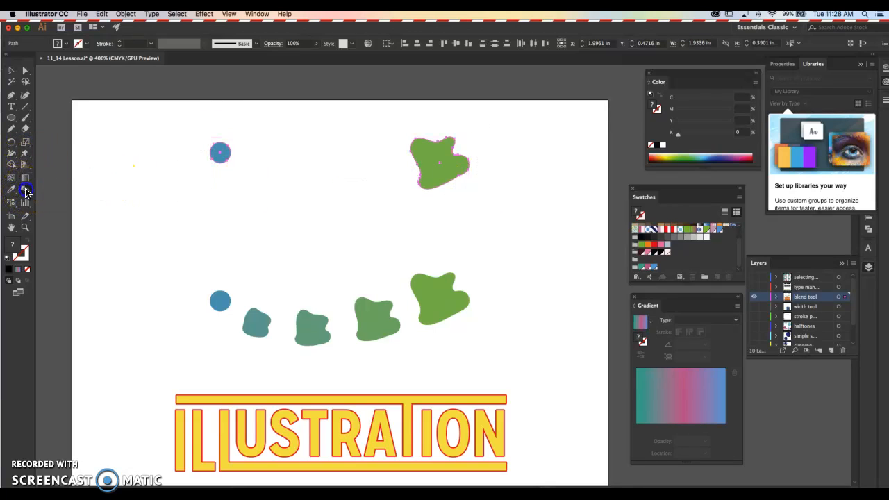
{"action": "double_click", "coordinate": [26, 192]}
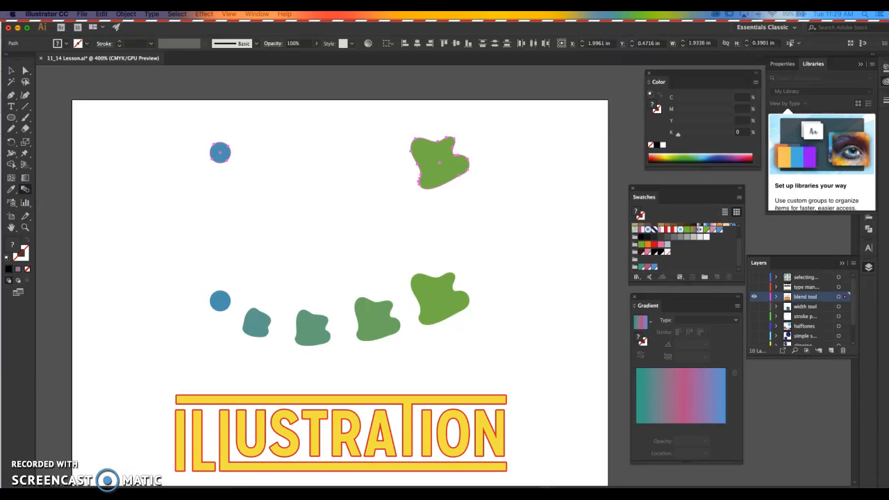
{"action": "left_click_drag", "start_coordinate": [136, 76], "coordinate": [169, 75]}
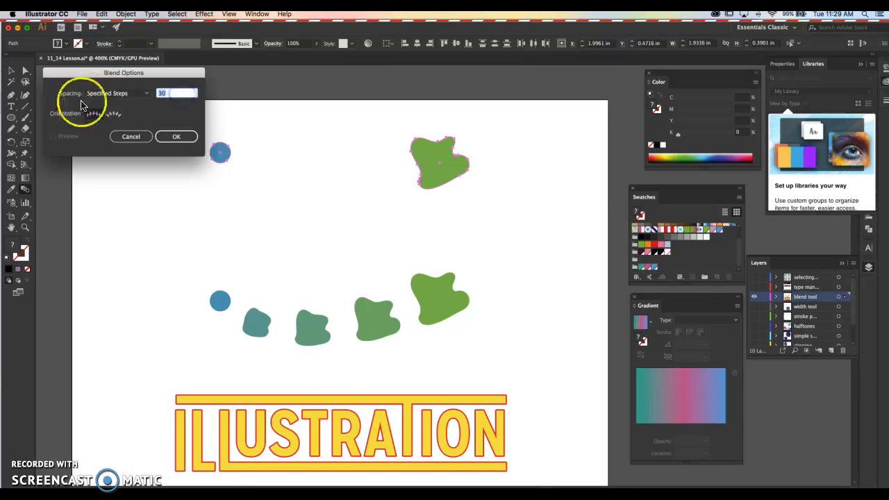
{"action": "left_click", "coordinate": [108, 93]}
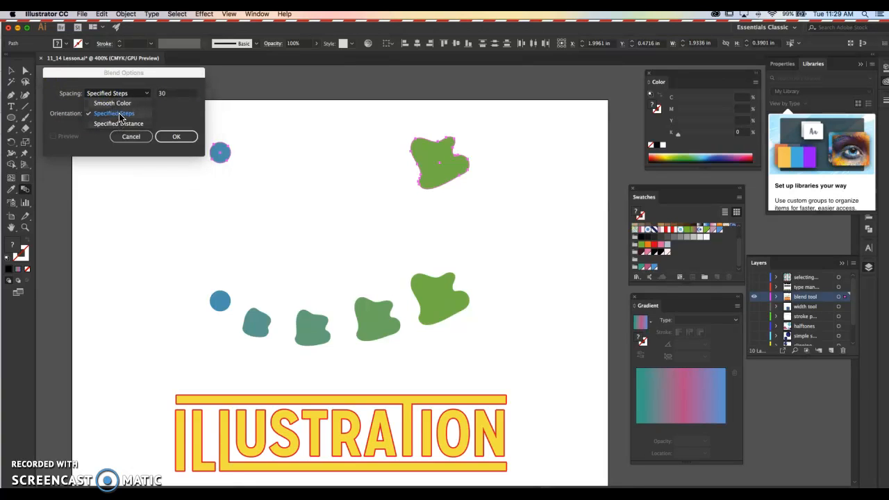
{"action": "left_click", "coordinate": [120, 116]}
{"action": "left_click", "coordinate": [178, 94]}
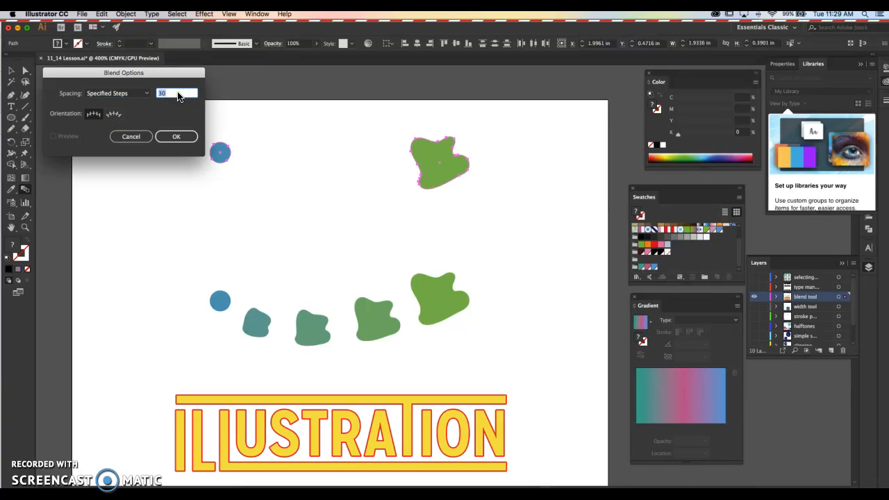
{"action": "left_click", "coordinate": [176, 136]}
Blend the upper blue circle into the green blob with five intermediate steps.
{"action": "left_click", "coordinate": [226, 160]}
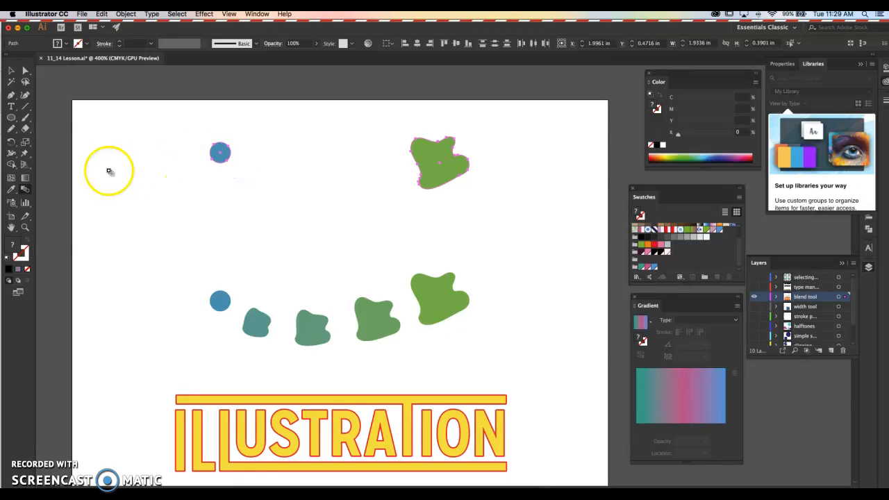
{"action": "left_click", "coordinate": [26, 193]}
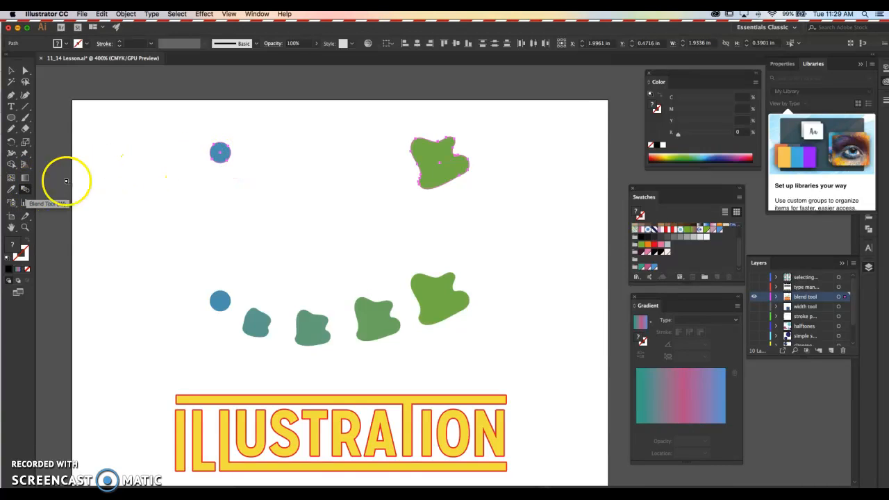
{"action": "left_click", "coordinate": [439, 173]}
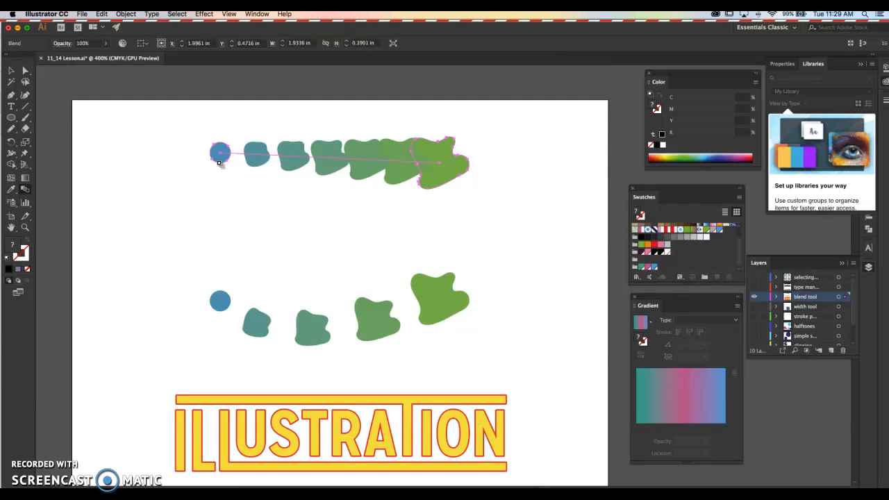
Bend the upper blend's spine into a smooth curve through a new middle anchor point at about X 1.72 in, Y 0.78 in.
{"action": "left_click", "coordinate": [13, 95]}
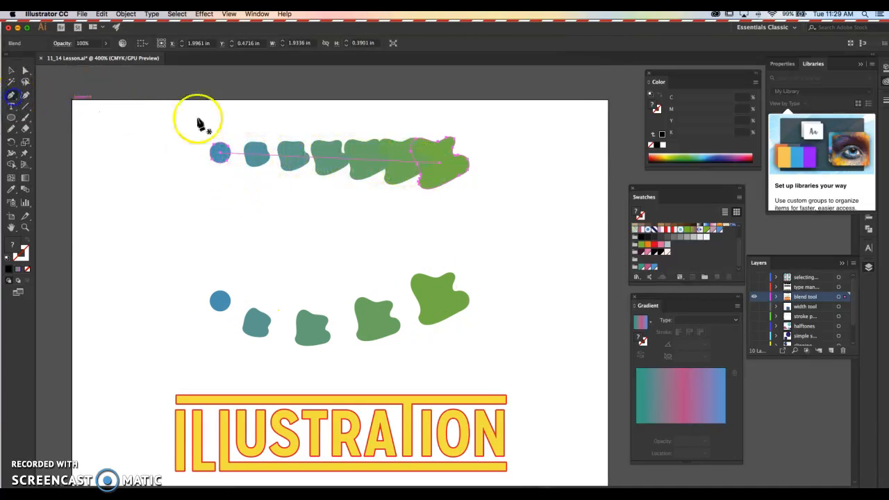
{"action": "left_click", "coordinate": [327, 161]}
{"action": "left_click_drag", "start_coordinate": [326, 159], "coordinate": [300, 201]}
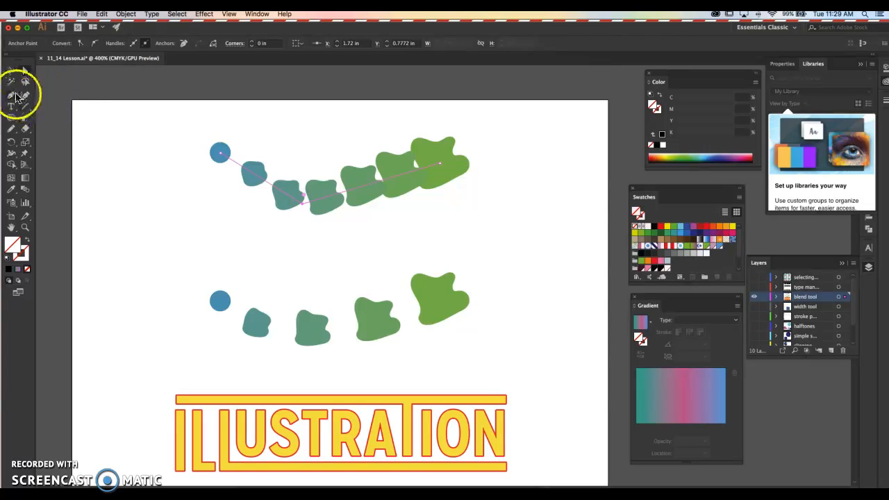
{"action": "left_click_drag", "start_coordinate": [11, 95], "coordinate": [50, 129]}
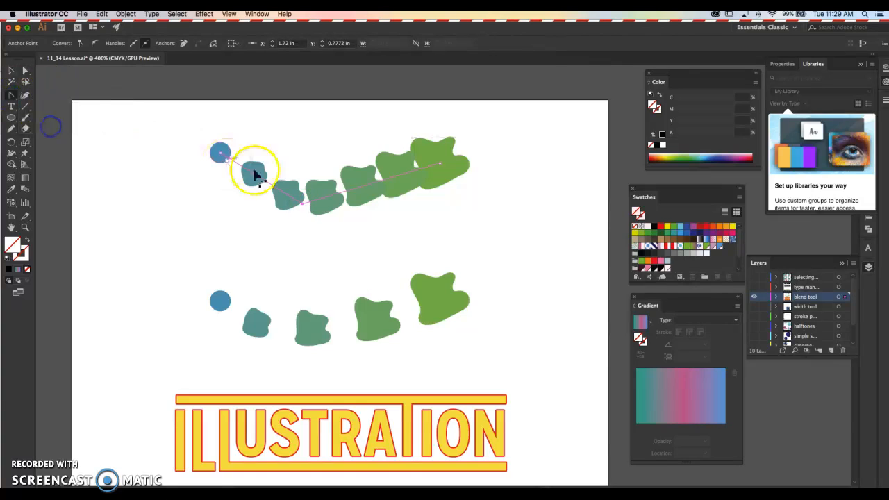
{"action": "left_click_drag", "start_coordinate": [300, 202], "coordinate": [362, 208]}
Move the blend's green end shape to about X 3.29 in, Y 0.36 in, reshape the spine into an S-curve, and deselect it.
{"action": "key", "text": "a"}
{"action": "left_click", "coordinate": [450, 195]}
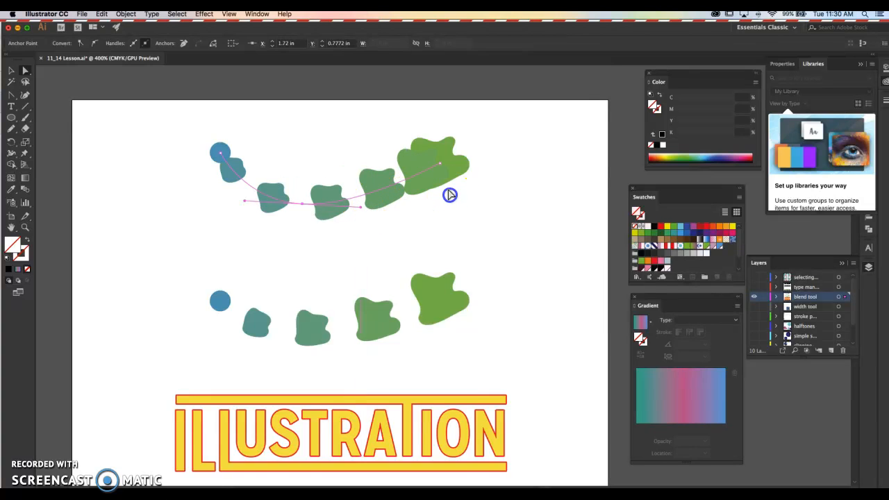
{"action": "left_click", "coordinate": [439, 163]}
{"action": "left_click_drag", "start_coordinate": [440, 164], "coordinate": [513, 149]}
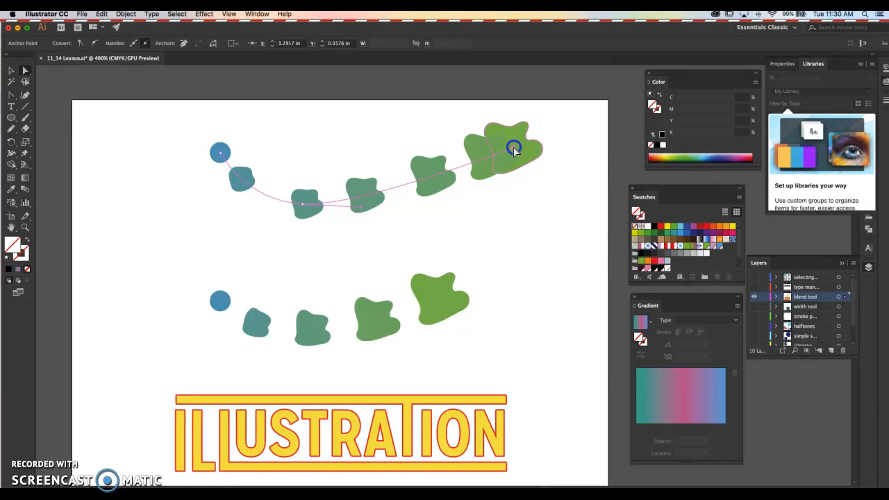
{"action": "left_click_drag", "start_coordinate": [362, 201], "coordinate": [366, 111]}
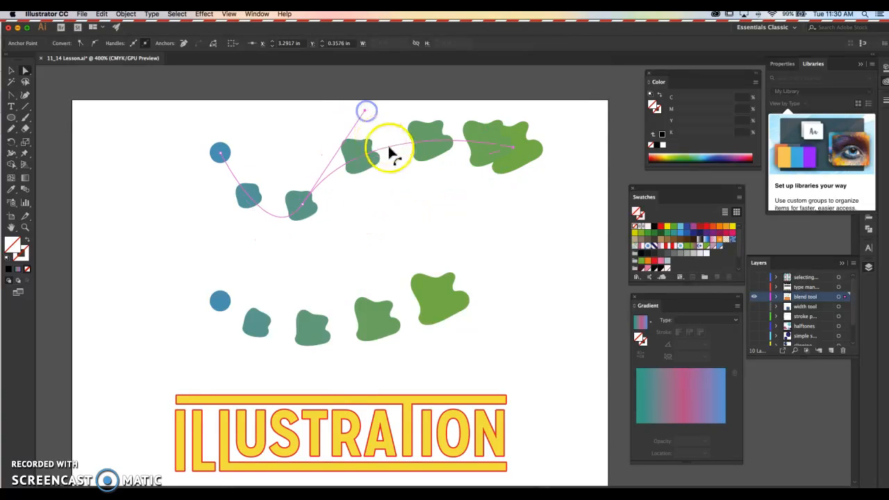
{"action": "left_click", "coordinate": [535, 220]}
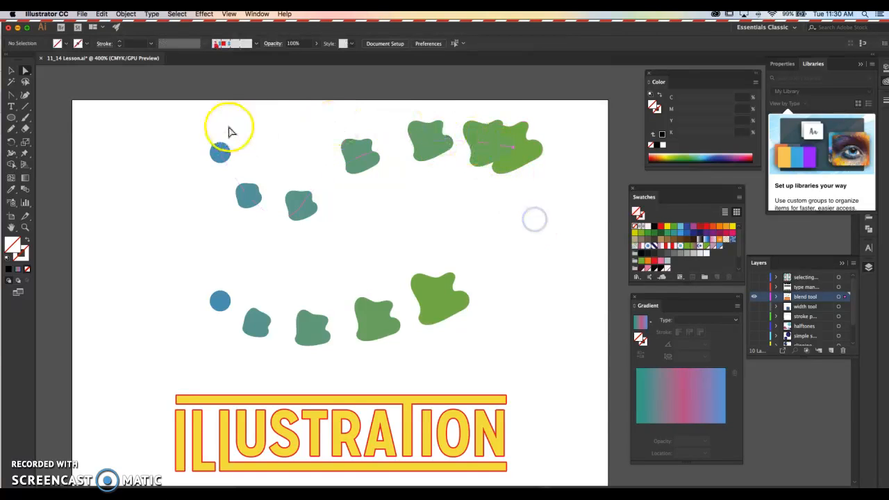
Duplicate the outlined yellow ILLUSTRATION lettering and offset the copy slightly down and left, at about X 1.96 in, Y 2.51 in.
{"action": "left_click_drag", "start_coordinate": [450, 241], "coordinate": [409, 145]}
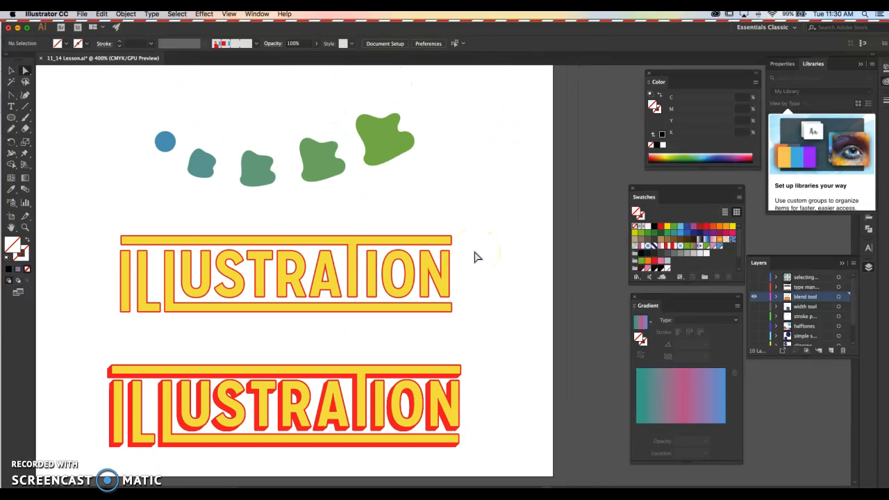
{"action": "left_click_drag", "start_coordinate": [509, 328], "coordinate": [508, 313]}
{"action": "key", "text": "v"}
{"action": "left_click", "coordinate": [284, 252]}
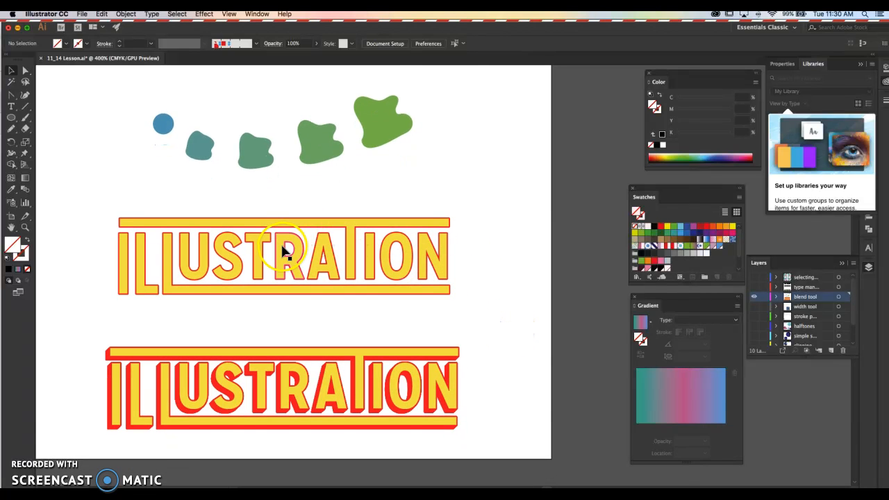
{"action": "key", "text": "super+equal"}
{"action": "left_click_drag", "start_coordinate": [339, 306], "coordinate": [371, 234]}
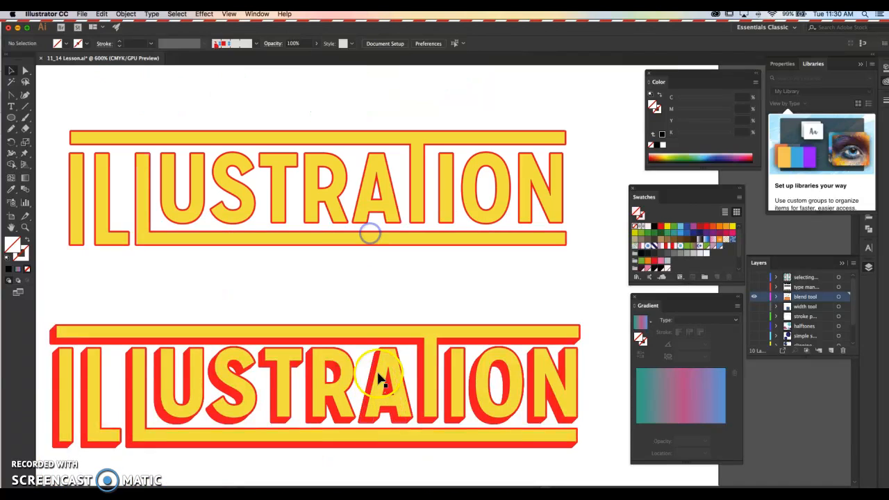
{"action": "left_click", "coordinate": [392, 139]}
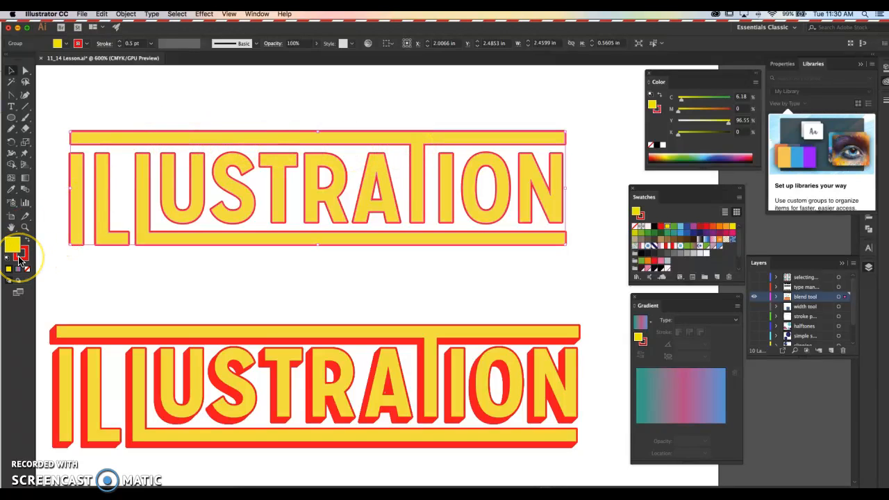
{"action": "left_click", "coordinate": [152, 116]}
{"action": "left_click", "coordinate": [131, 141]}
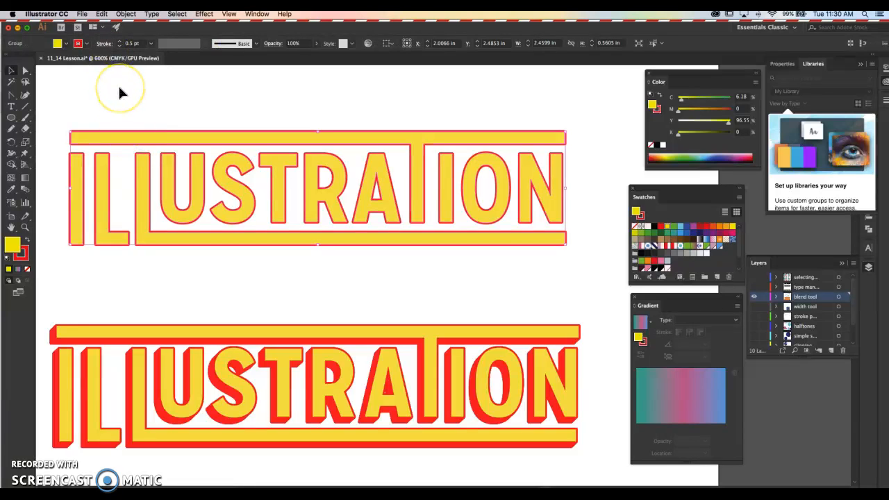
{"action": "key", "text": "super+c"}
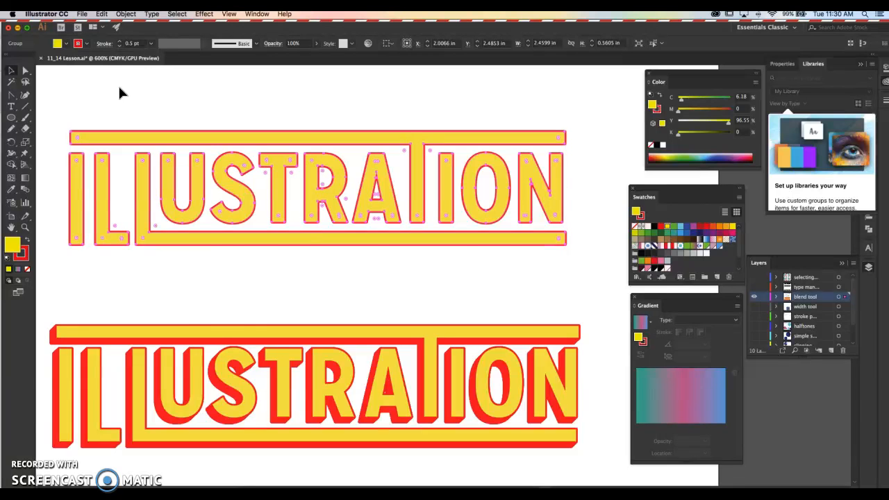
{"action": "key", "text": "super+v"}
{"action": "left_click_drag", "start_coordinate": [278, 226], "coordinate": [143, 143]}
Send the lettering copy to the back and fill it with the same red as its stroke.
{"action": "left_click", "coordinate": [125, 14]}
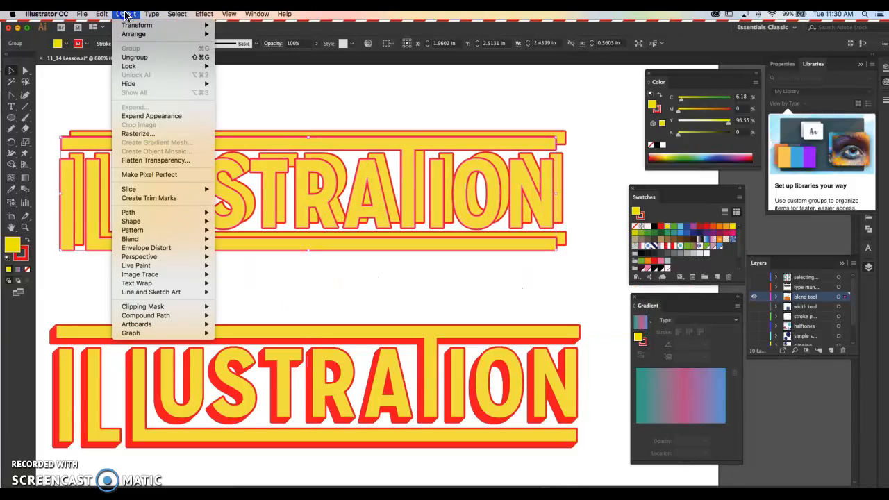
{"action": "mouse_move", "coordinate": [134, 36]}
{"action": "left_click", "coordinate": [244, 62]}
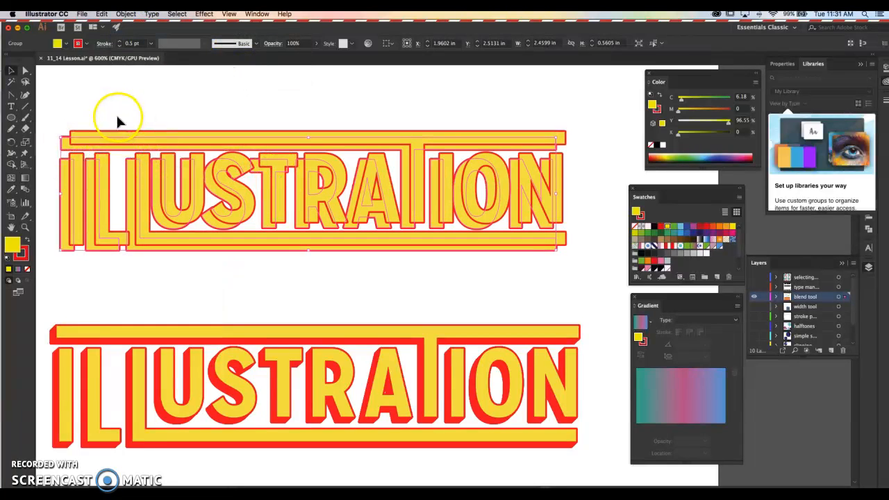
{"action": "left_click", "coordinate": [18, 248]}
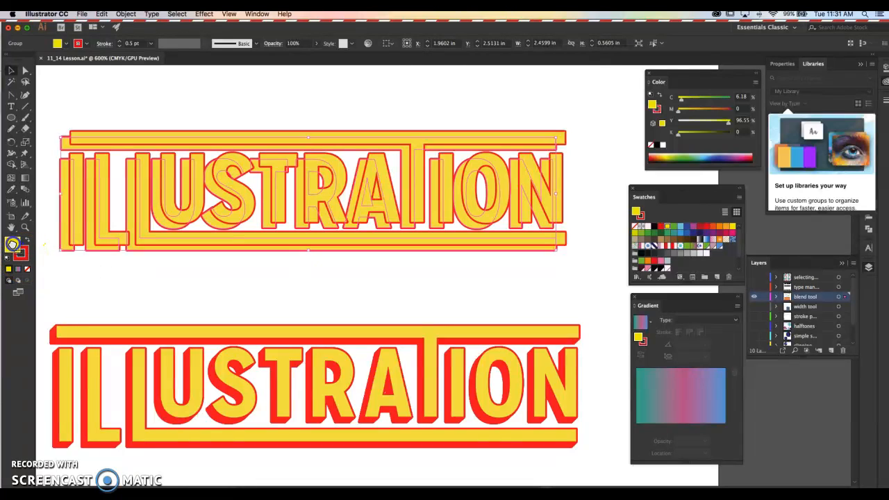
{"action": "left_click_drag", "start_coordinate": [13, 245], "coordinate": [12, 244]}
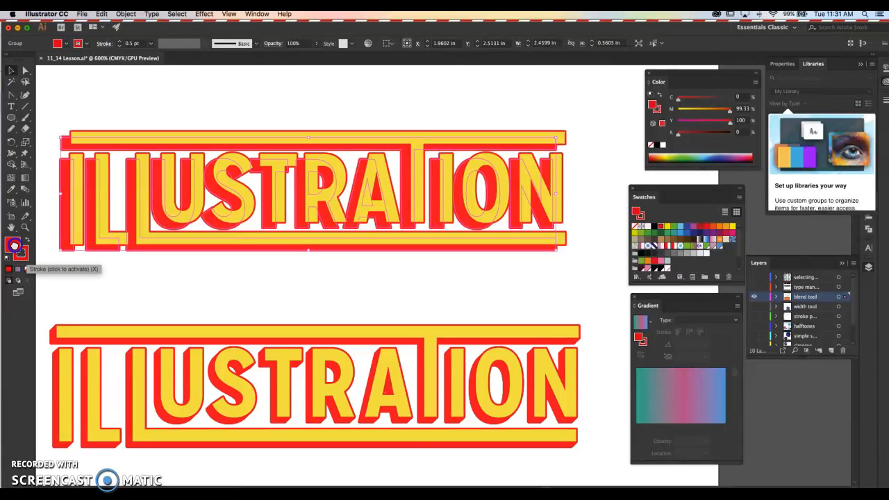
{"action": "left_click", "coordinate": [272, 107]}
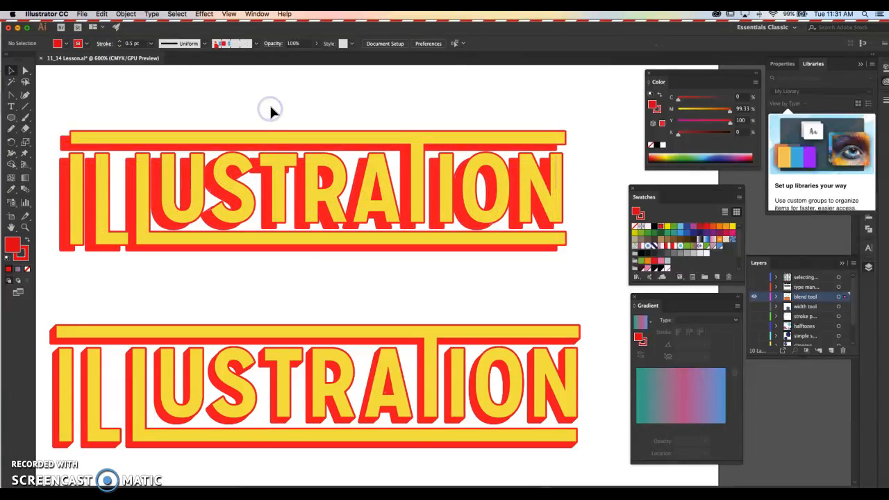
Nudge the red lettering copy right to X 1.9751 in and deselect it.
{"action": "left_click_drag", "start_coordinate": [60, 183], "coordinate": [62, 182]}
{"action": "left_click", "coordinate": [123, 105]}
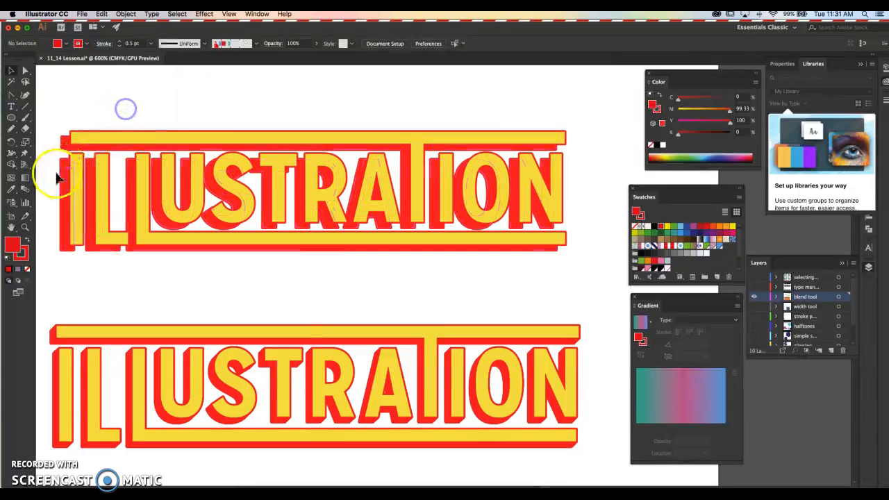
{"action": "left_click", "coordinate": [62, 180]}
{"action": "key", "text": "Right"}
{"action": "key", "text": "Right"}
{"action": "key", "text": "Right"}
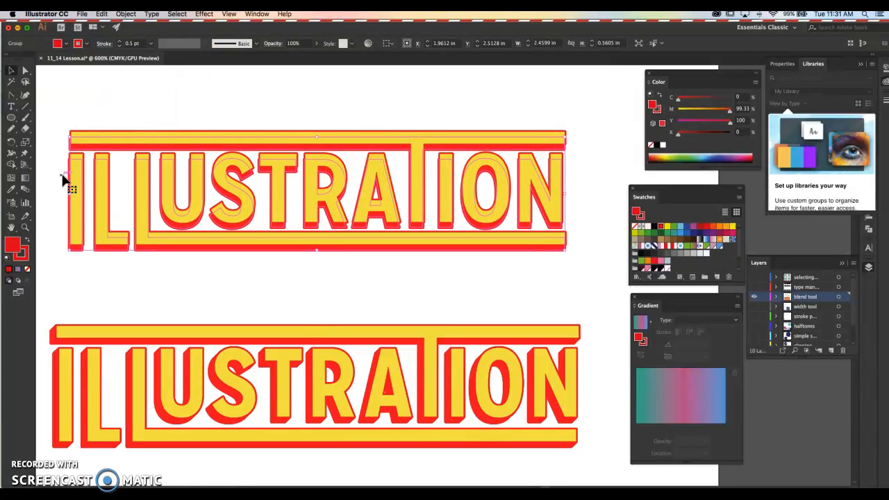
{"action": "key", "text": "Left"}
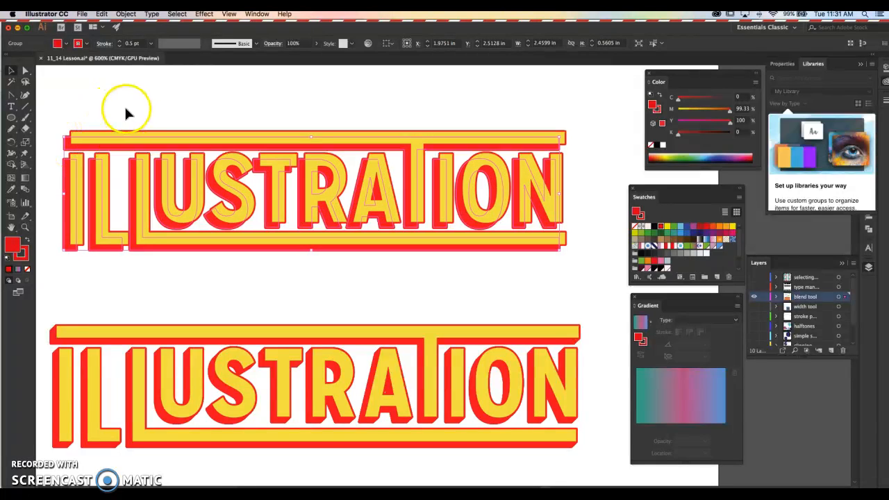
{"action": "left_click", "coordinate": [125, 114]}
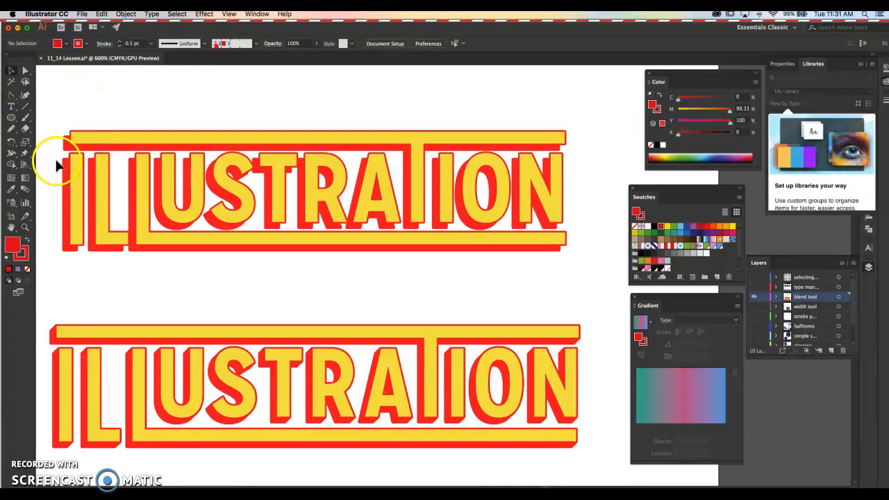
Set the Blend tool's spacing to 30 specified steps.
{"action": "left_click", "coordinate": [25, 193]}
{"action": "double_click", "coordinate": [26, 193]}
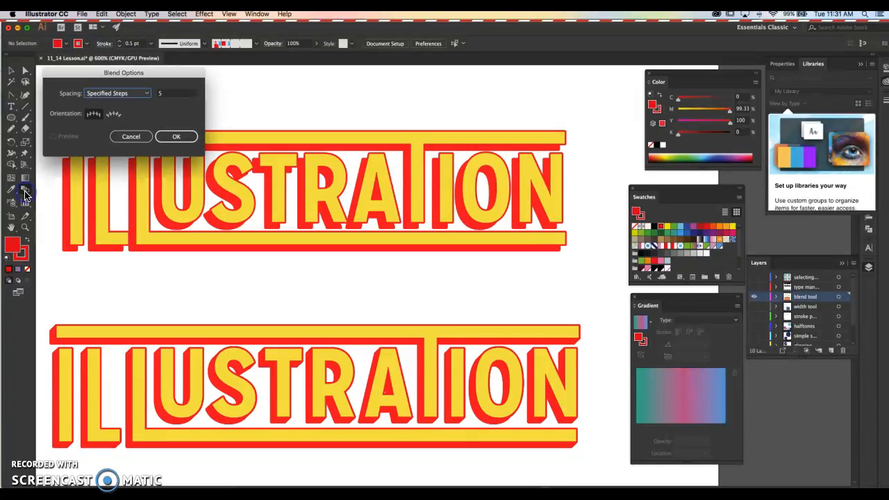
{"action": "left_click", "coordinate": [170, 100]}
{"action": "double_click", "coordinate": [171, 92]}
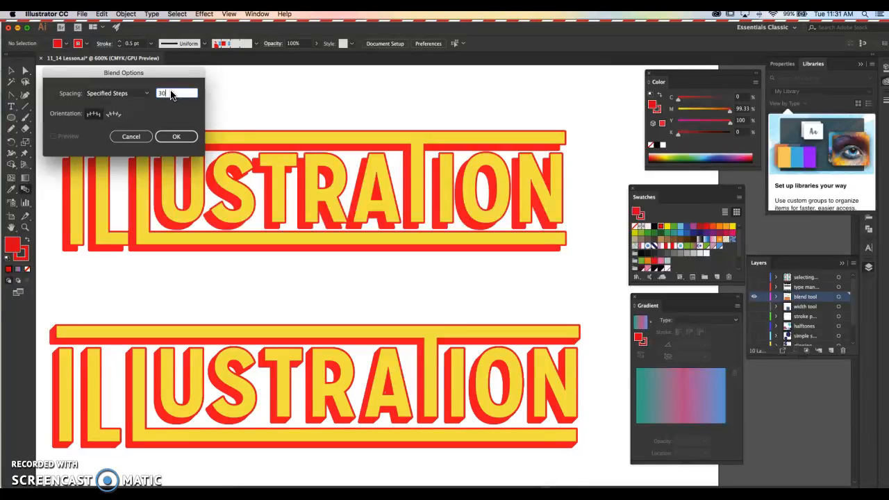
{"action": "key", "text": "Return"}
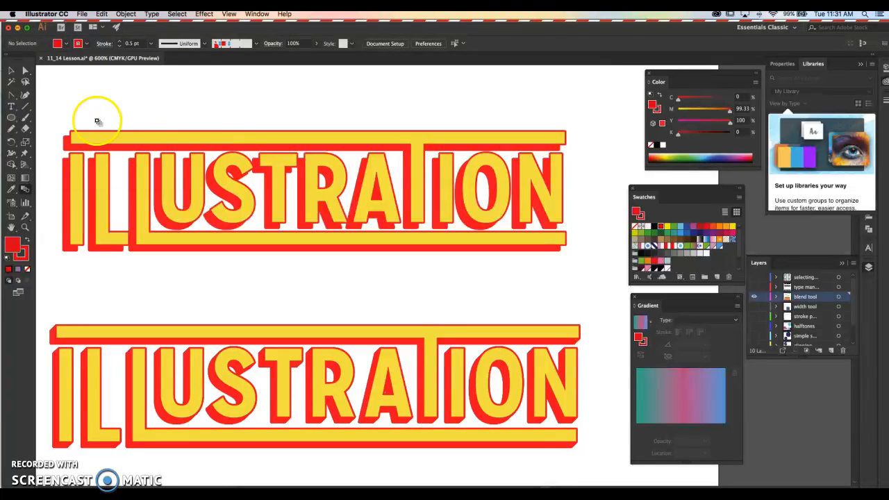
Blend the upper yellow ILLUSTRATION lettering with its offset red copy to form a solid 3D-looking extrusion, and deselect it.
{"action": "key", "text": "v"}
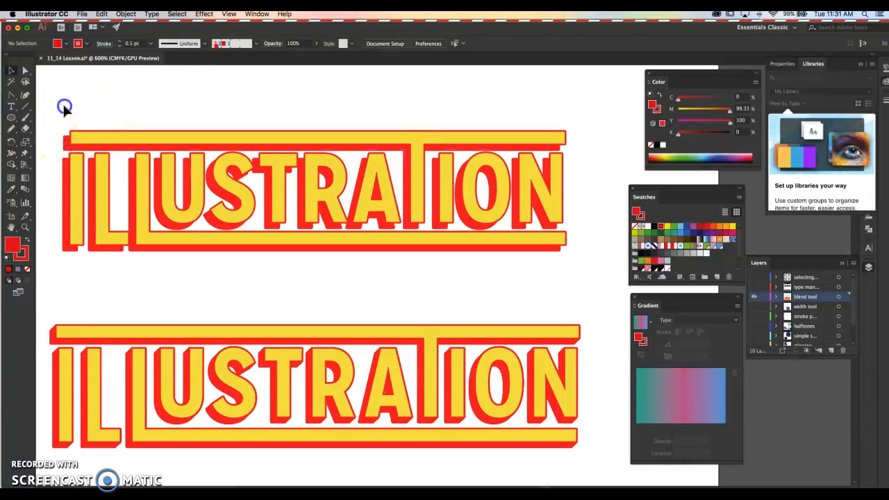
{"action": "left_click", "coordinate": [154, 200]}
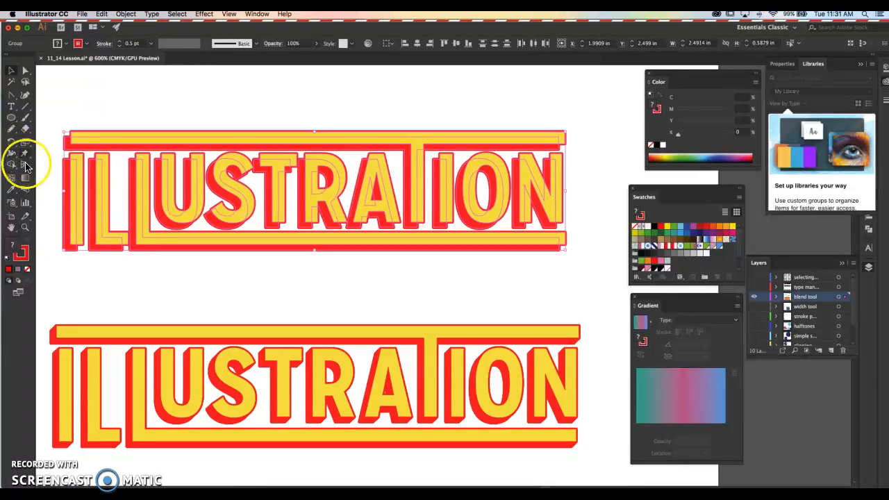
{"action": "left_click", "coordinate": [20, 189]}
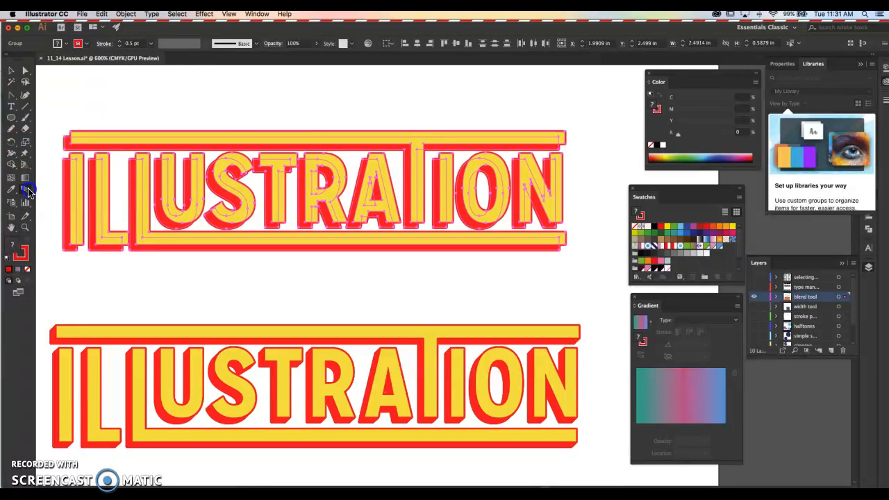
{"action": "left_click", "coordinate": [78, 135]}
{"action": "key", "text": "v"}
{"action": "left_click_drag", "start_coordinate": [72, 128], "coordinate": [67, 143]}
Examine the corner edges of the upper lettering's blended extrusion up close, and compare the whole lettering with the finished version below.
{"action": "scroll", "coordinate": [67, 142], "scroll_direction": "up", "scroll_amount": 5}
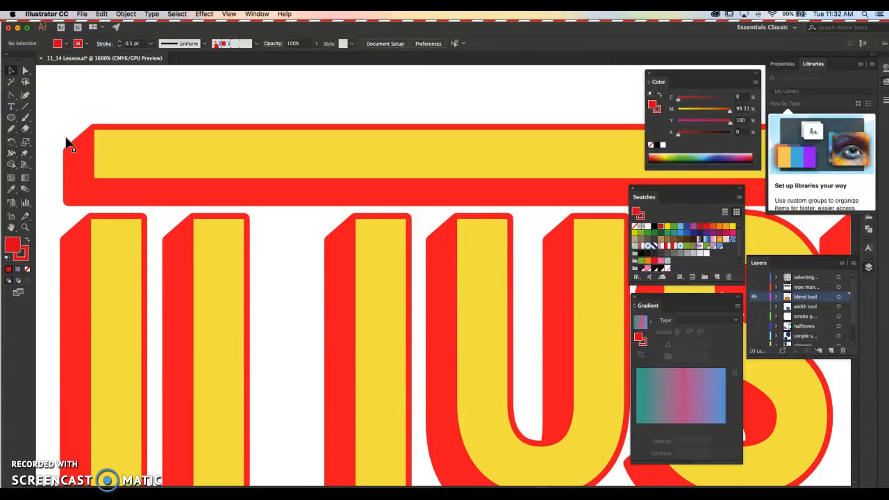
{"action": "scroll", "coordinate": [85, 148], "scroll_direction": "up", "scroll_amount": 2}
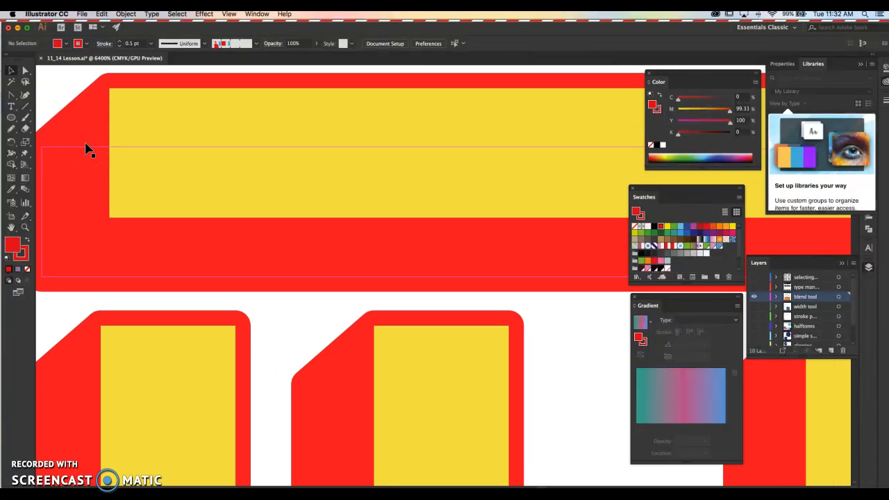
{"action": "left_click_drag", "start_coordinate": [86, 149], "coordinate": [197, 180]}
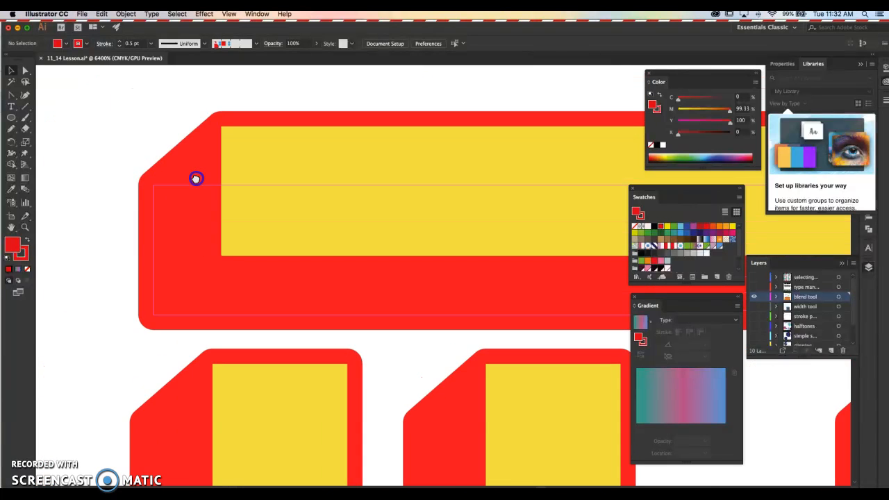
{"action": "key", "text": "super+minus"}
{"action": "key", "text": "super+minus"}
{"action": "key", "text": "super+minus"}
{"action": "key", "text": "super+minus"}
{"action": "key", "text": "super+minus"}
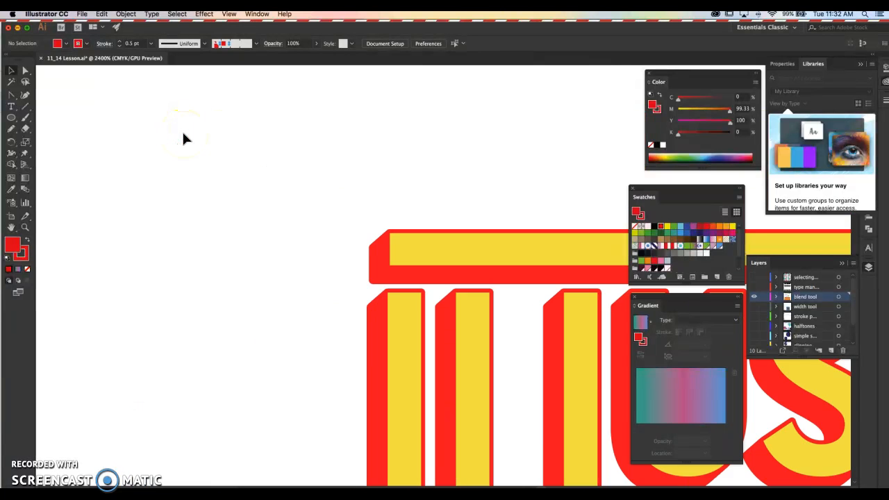
{"action": "key", "text": "super+minus"}
{"action": "key", "text": "super+minus"}
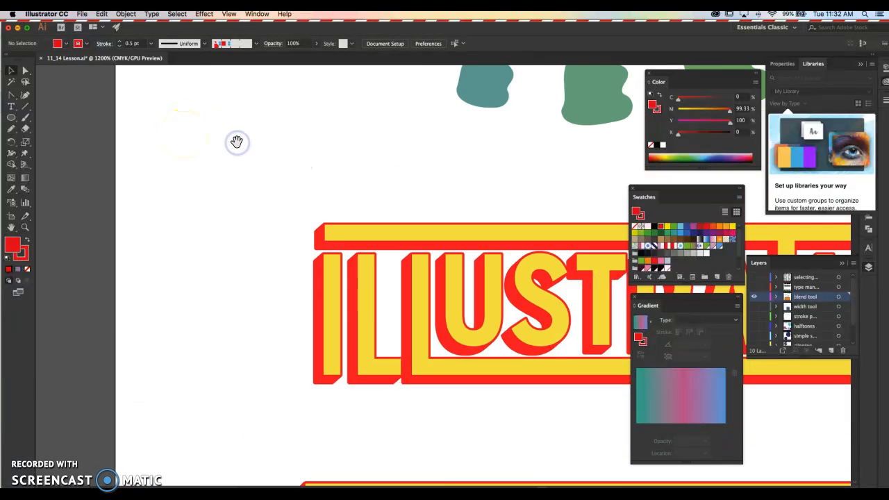
{"action": "left_click", "coordinate": [502, 231]}
{"action": "left_click_drag", "start_coordinate": [501, 231], "coordinate": [283, 182]}
{"action": "key", "text": "super+minus"}
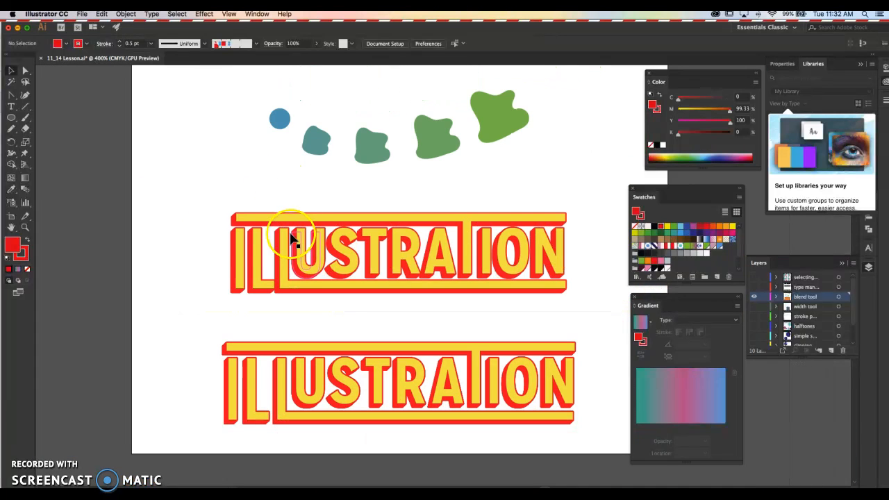